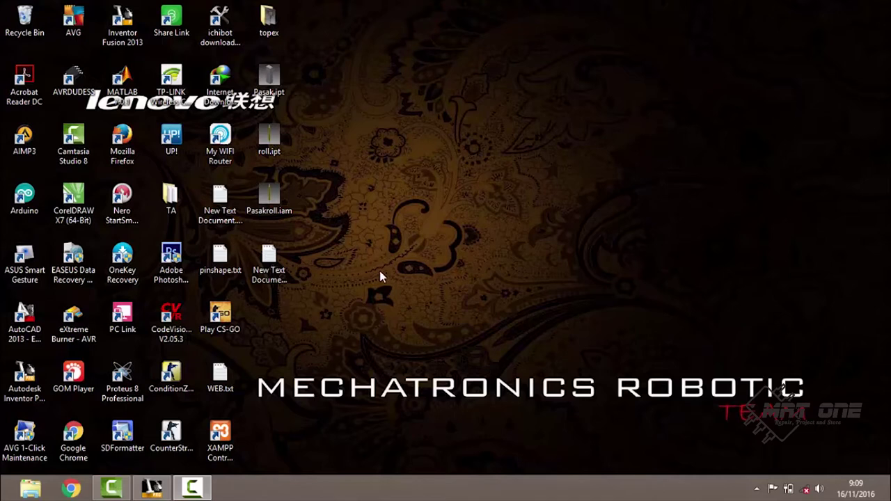
Restore the minimized Inventor window from the taskbar.
click(151, 487)
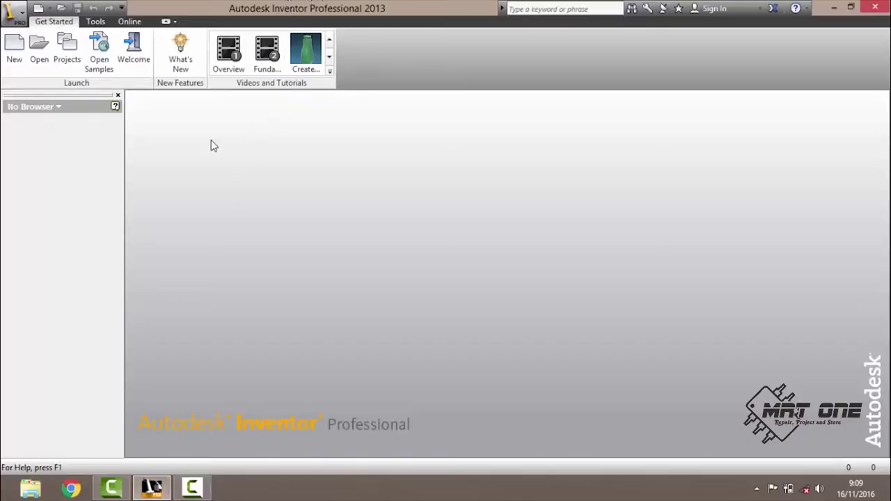
Create Part3 from the metric Standard (mm).ipt part template.
click(15, 56)
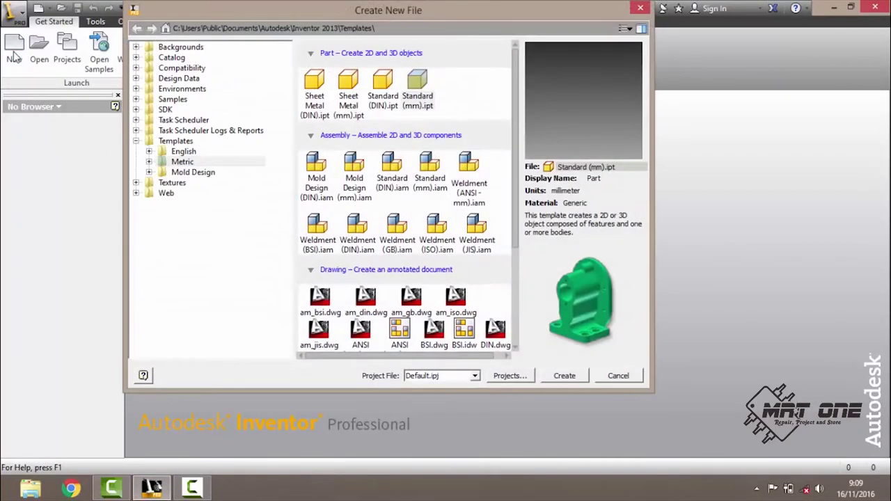
click(183, 164)
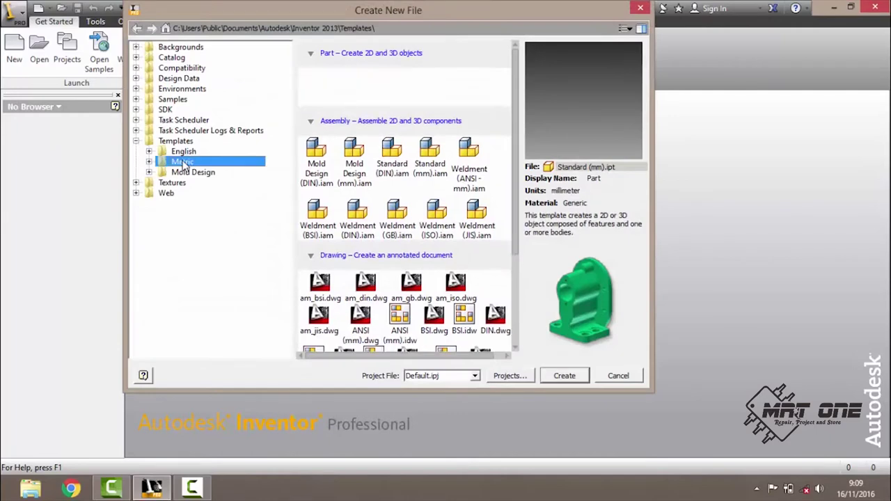
click(419, 101)
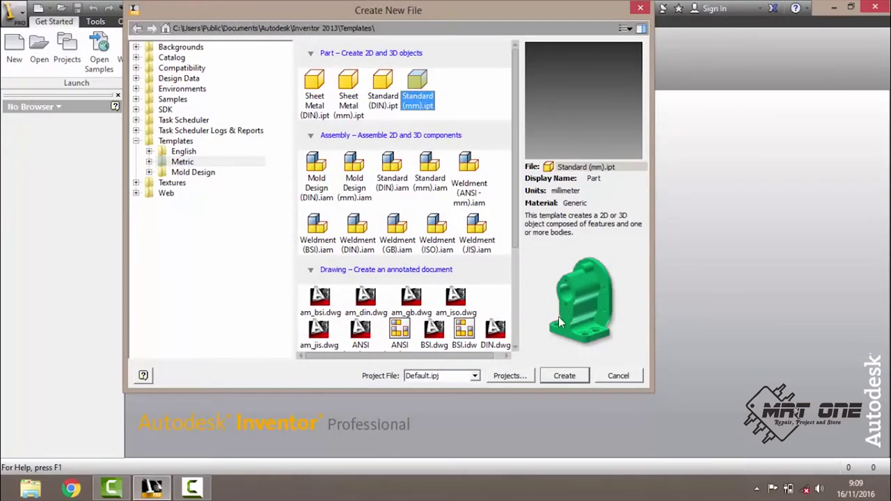
click(573, 378)
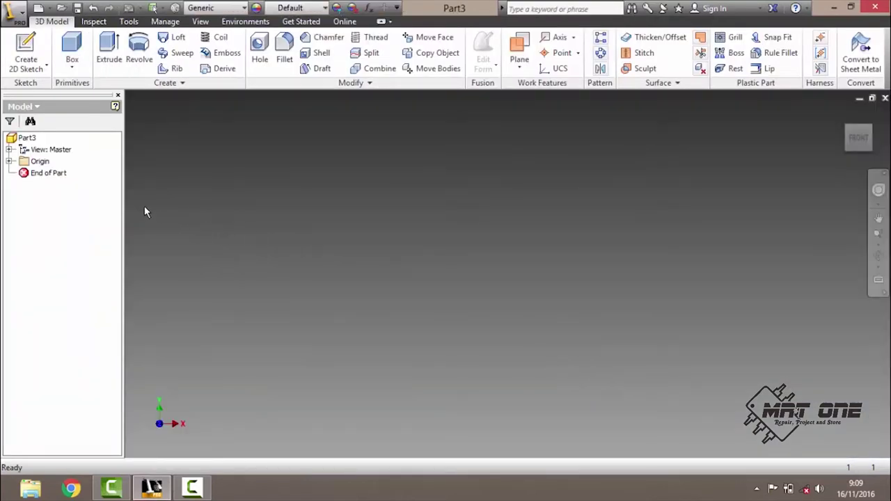
Start a sketch on the XY plane and draw a 5 mm circle centred at the origin.
click(9, 162)
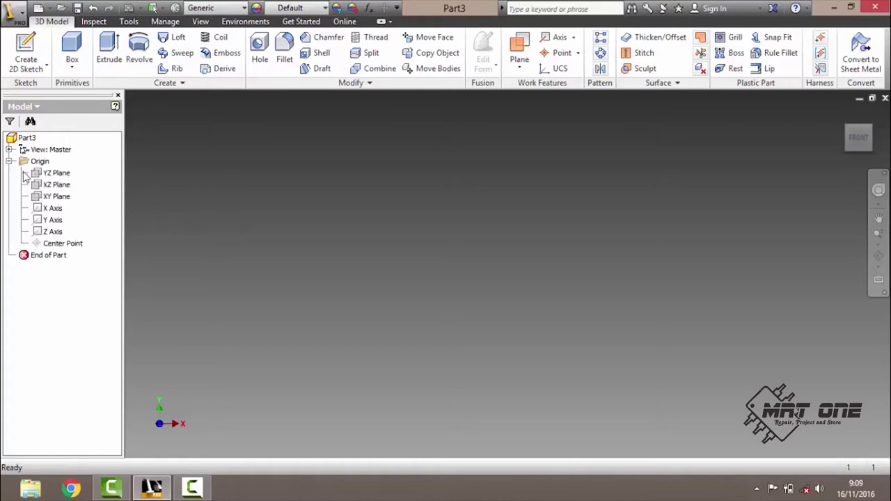
click(57, 197)
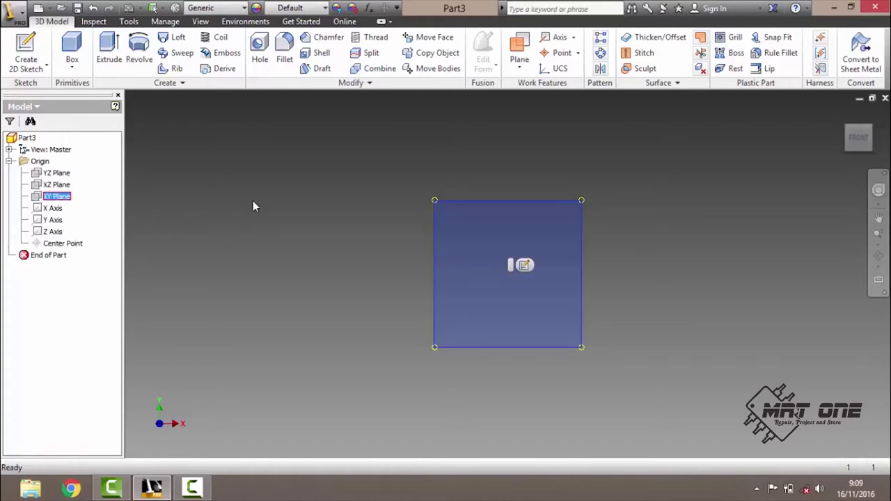
click(526, 266)
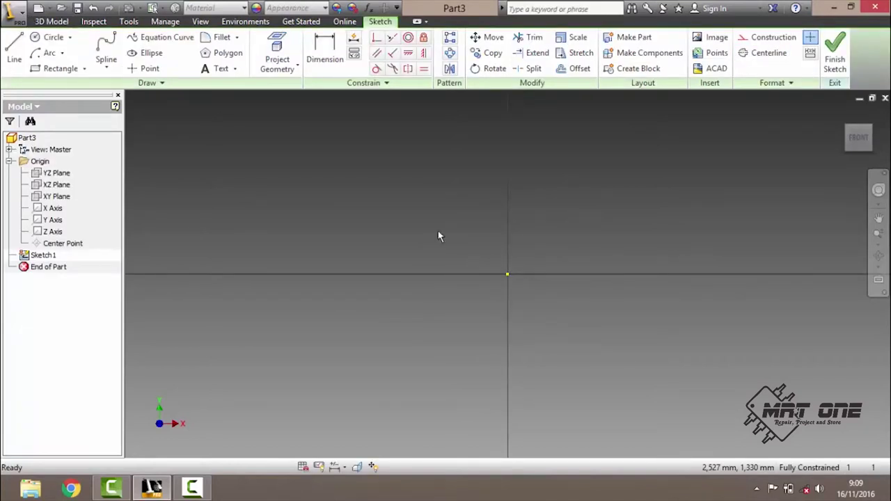
click(53, 39)
click(508, 274)
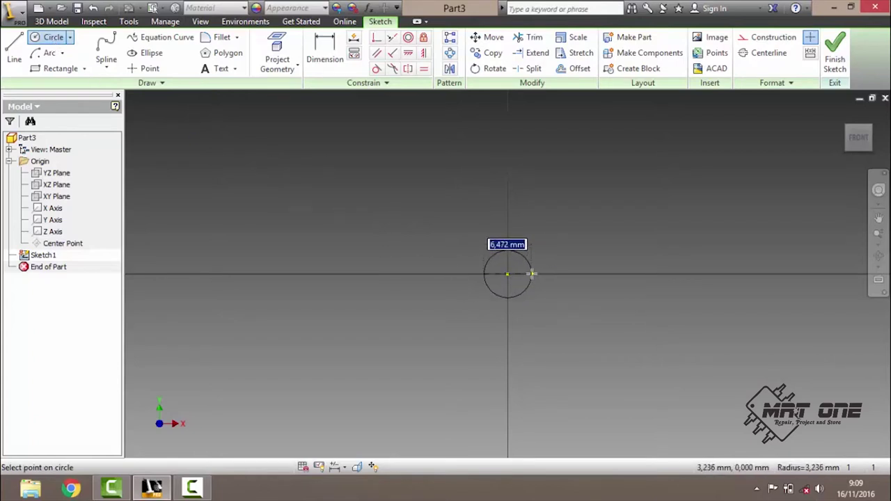
text(5)
key(Return)
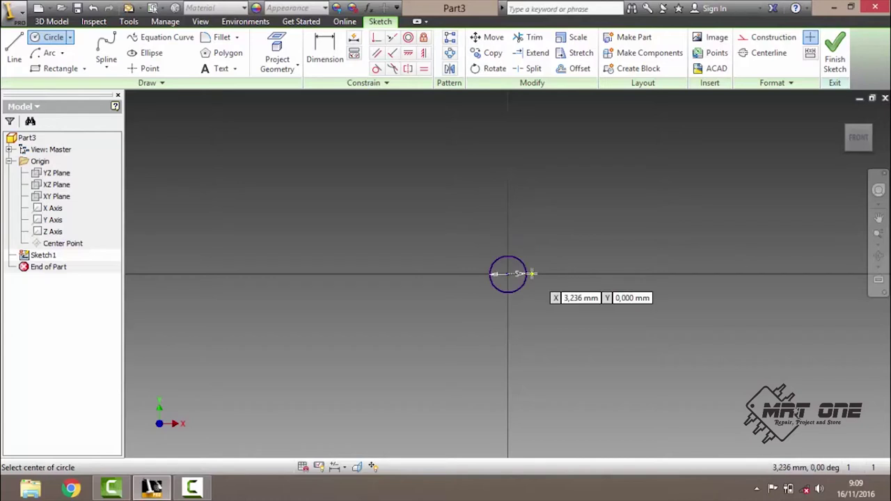
key(Escape)
Begin a line at the circle's top point.
scroll(518, 278, up, 4)
middle_drag(580, 253, 563, 284)
click(14, 49)
middle_drag(527, 229, 542, 230)
click(474, 229)
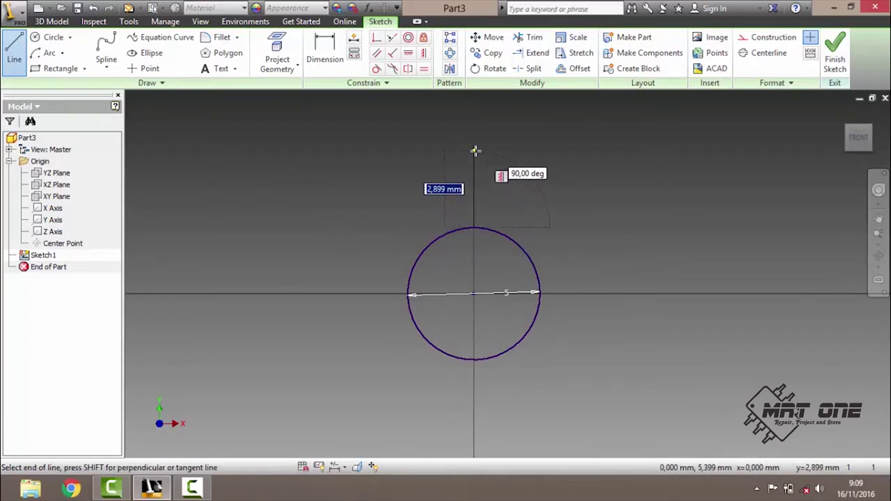
Draw the rectangle above the circle with line lengths 3, 4,5, 4, 9 and 4.
text(3)
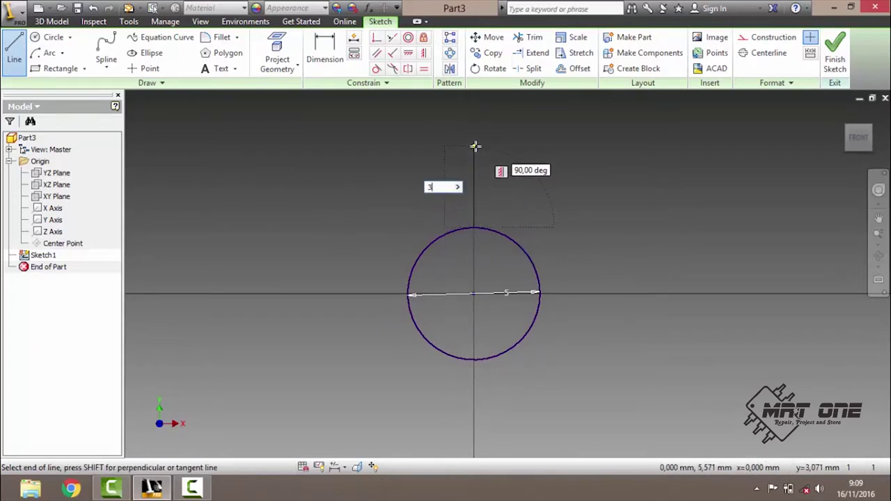
key(Return)
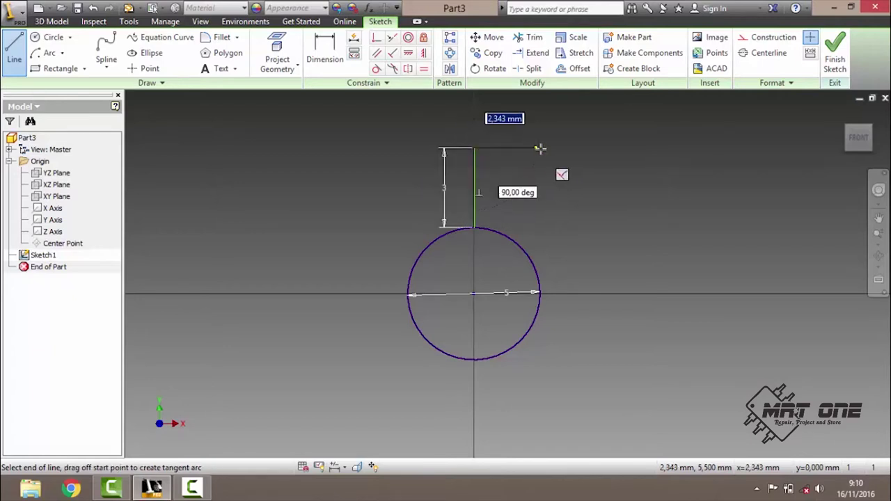
text(4,5)
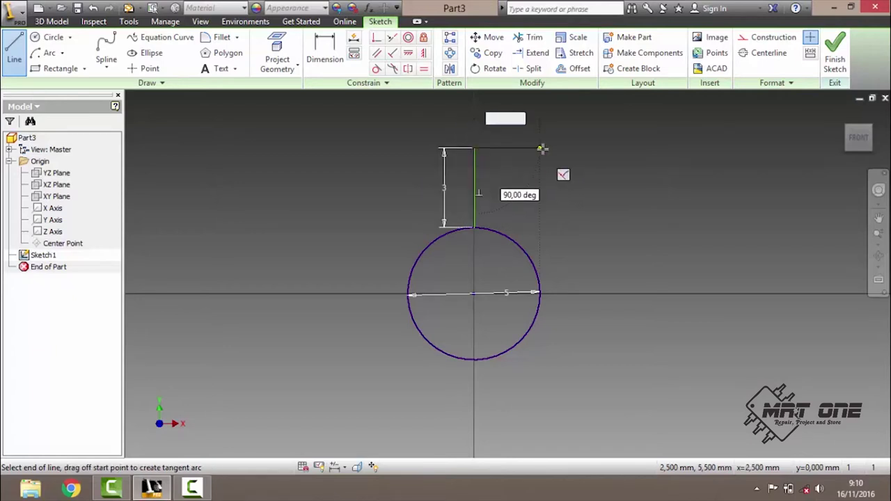
key(Return)
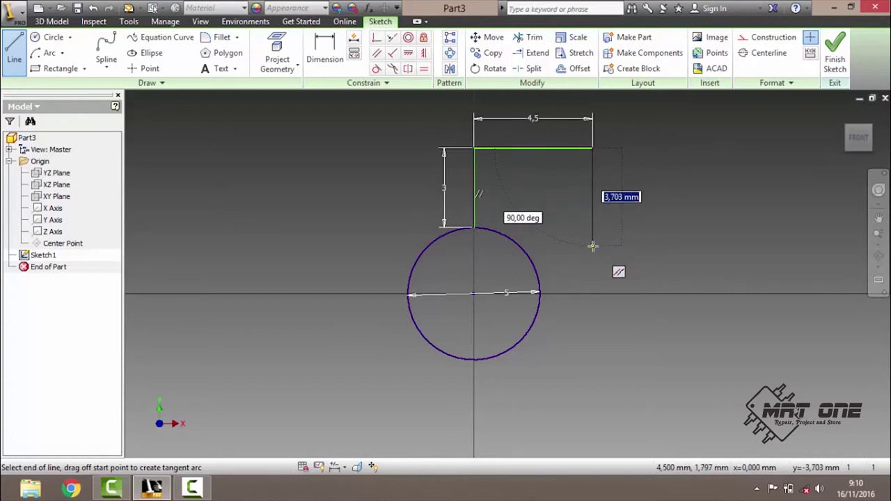
text(4)
key(Return)
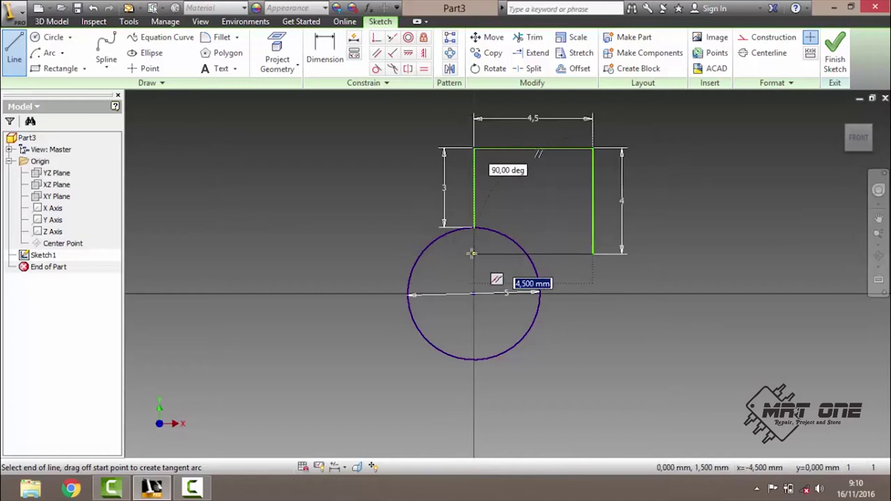
text(9)
key(Return)
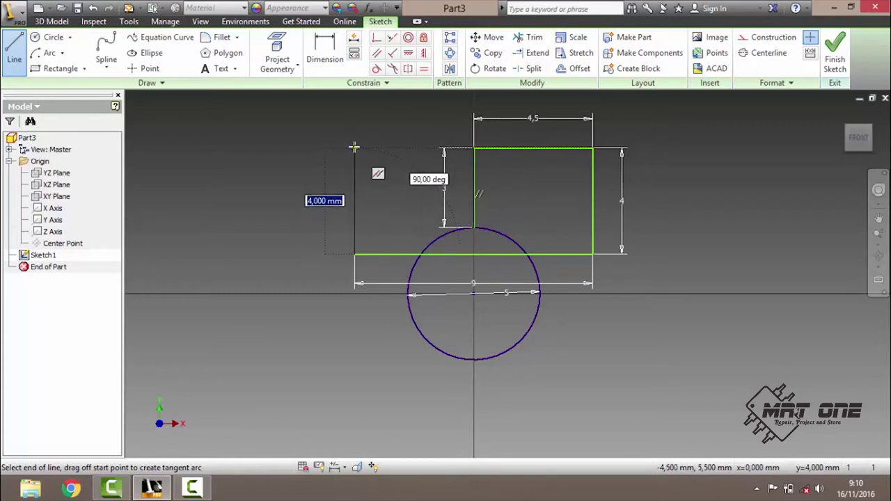
text(4)
key(Return)
key(Return)
key(Escape)
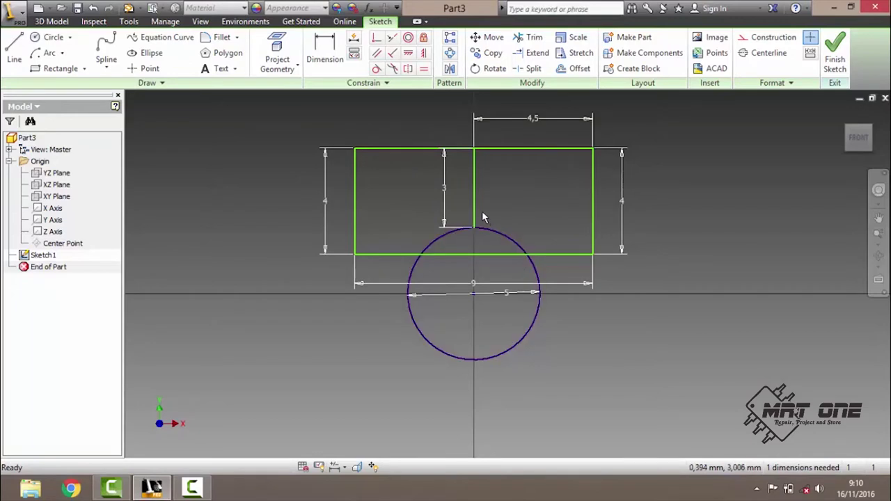
Delete the short inner vertical line and trim the rectangle's bottom edge inside the circle.
click(473, 207)
key(Delete)
click(529, 37)
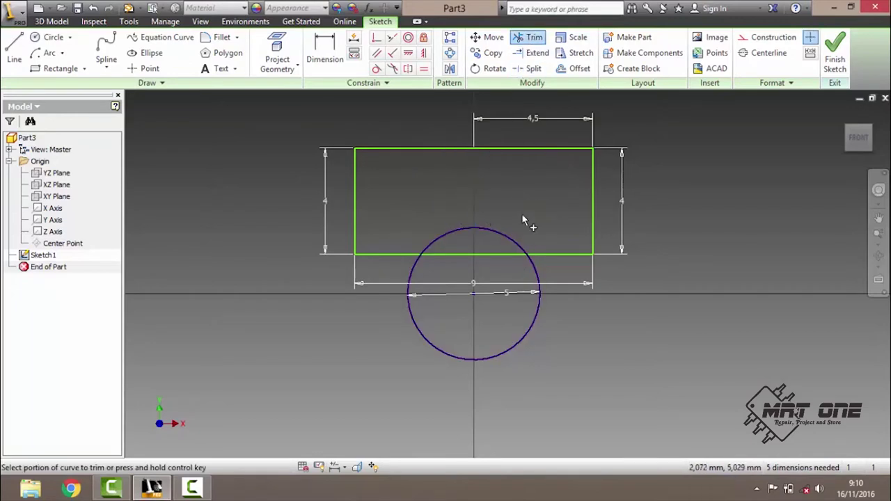
click(481, 255)
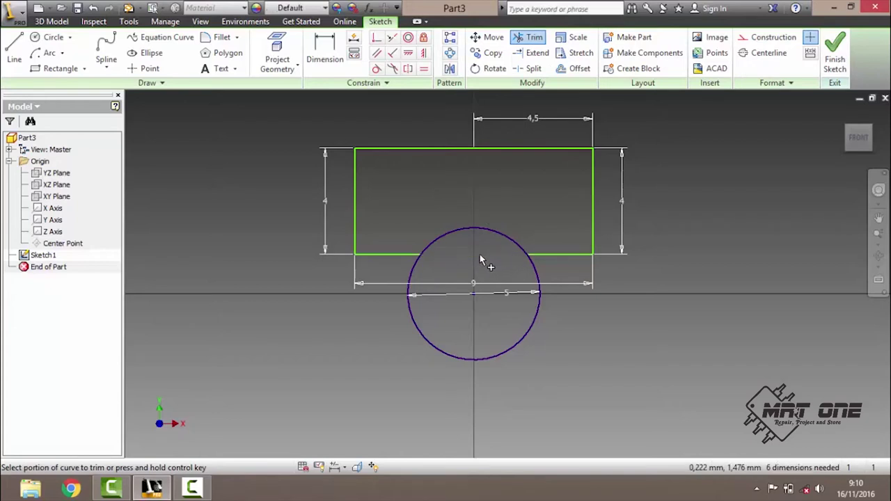
key(Escape)
middle_drag(628, 277, 603, 233)
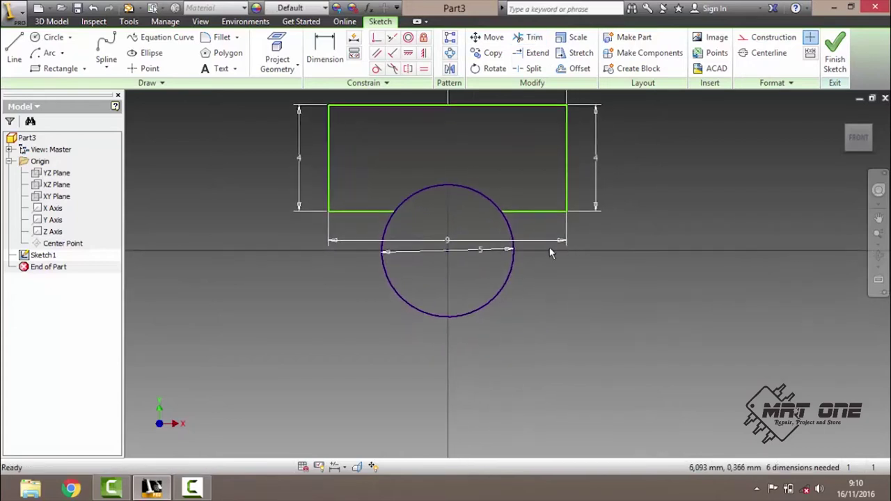
click(25, 66)
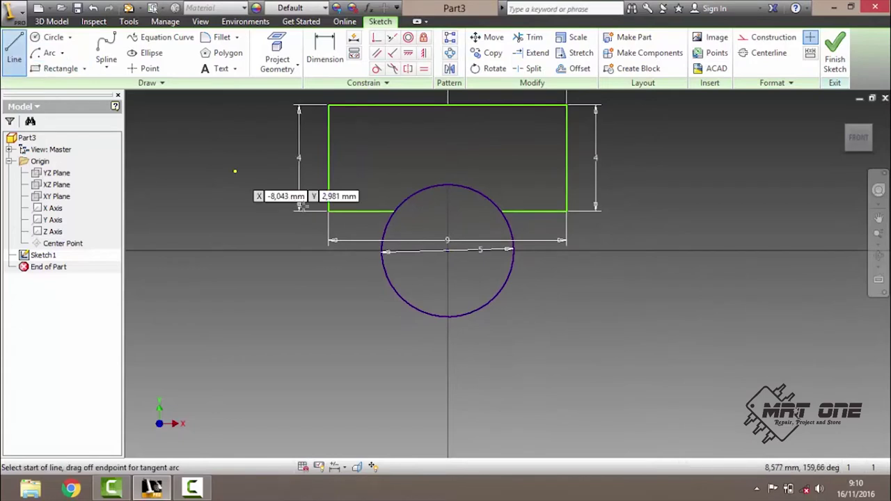
Draw the right half of the lower outline: 2,5 down, 4,5 across, 3 up, sloping to the circle's centre.
click(447, 317)
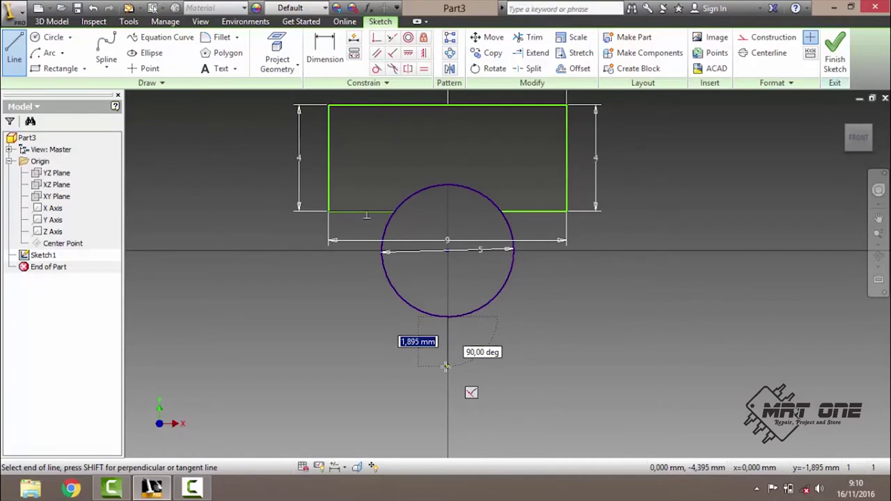
text(2.5)
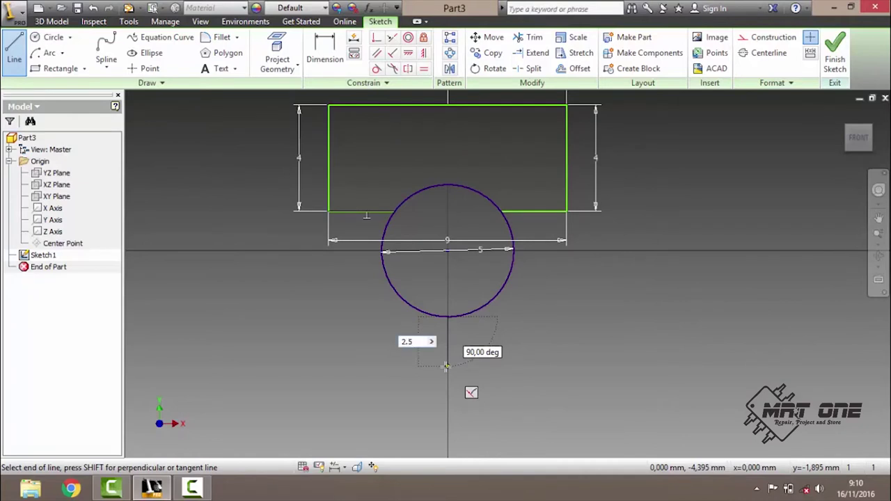
key(Return)
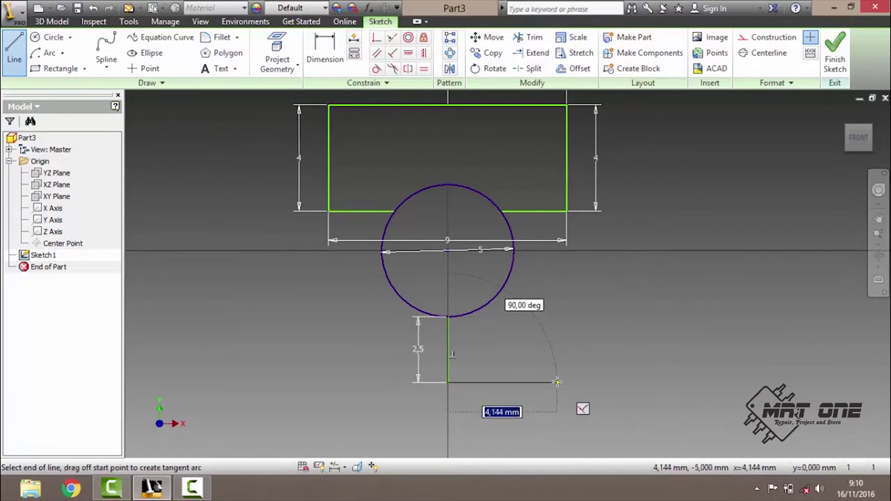
text(4,5)
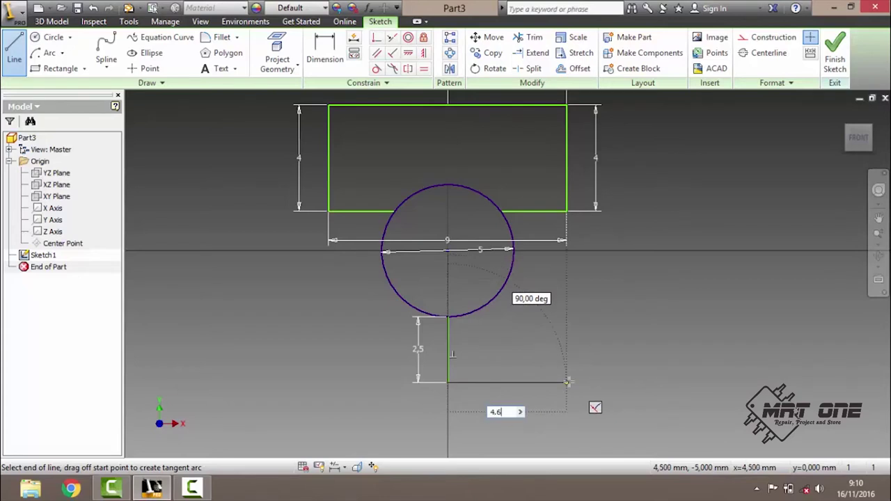
key(Return)
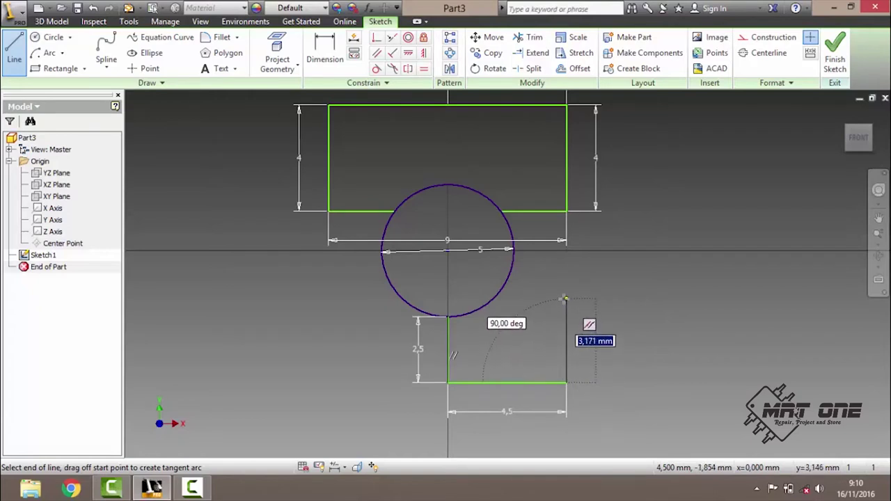
text(3)
key(Return)
click(447, 251)
key(Escape)
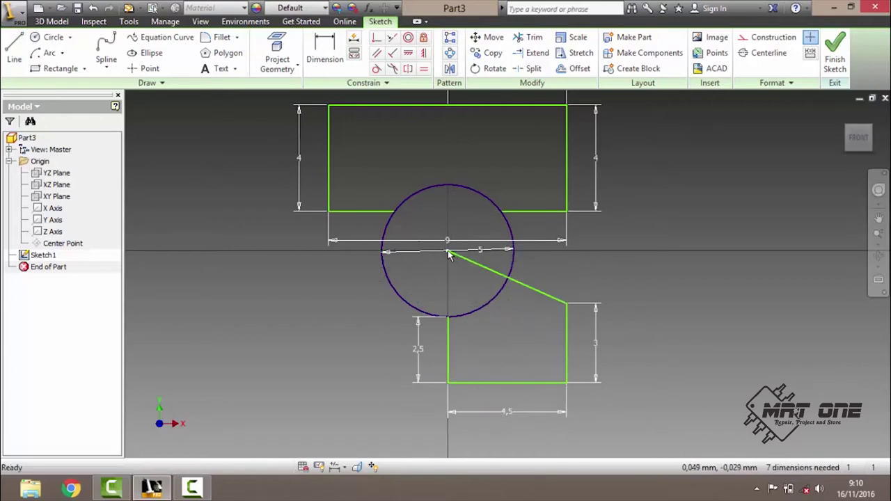
Draw the left half: 4,5 leftward, 3 up, then a sloped line to the circle's centre.
click(14, 50)
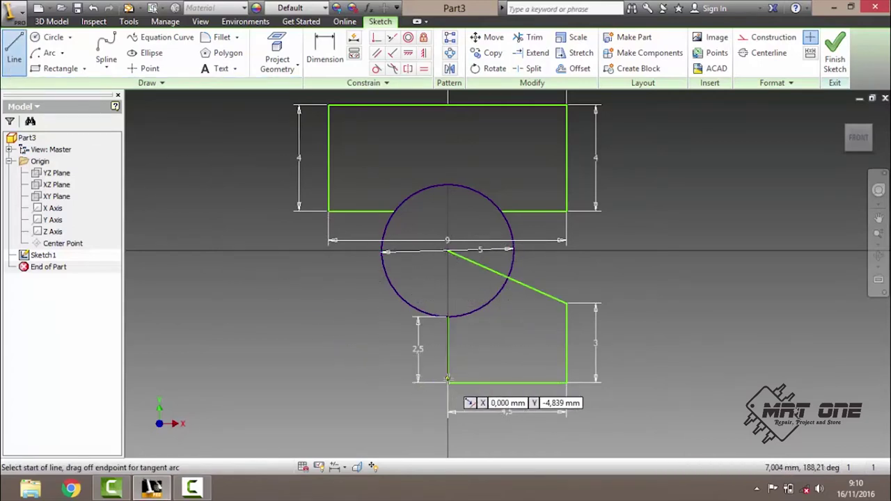
click(448, 382)
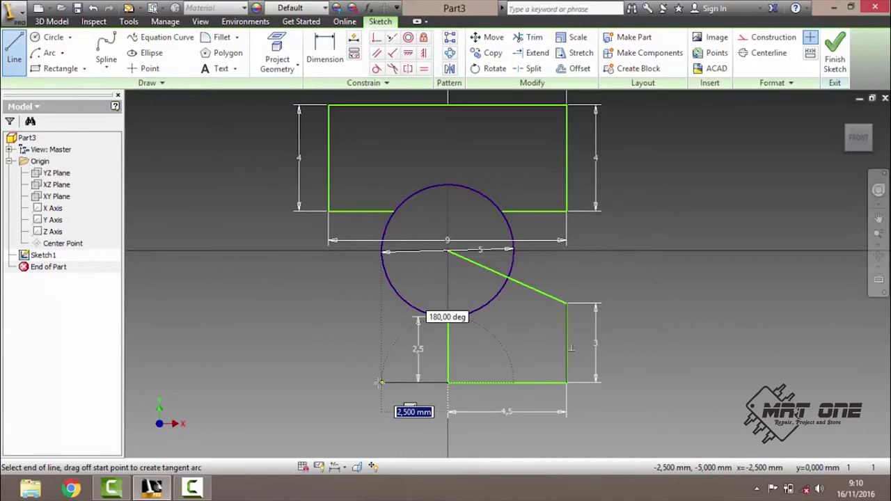
text(4,5)
key(Return)
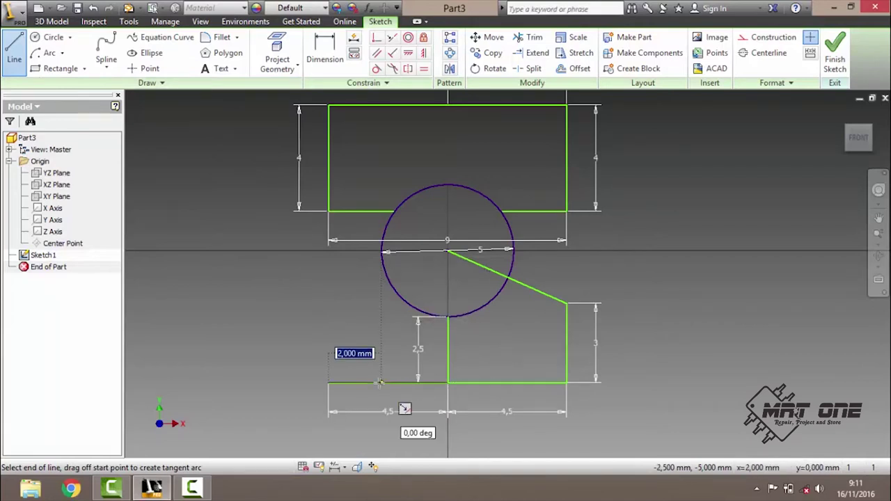
text(3)
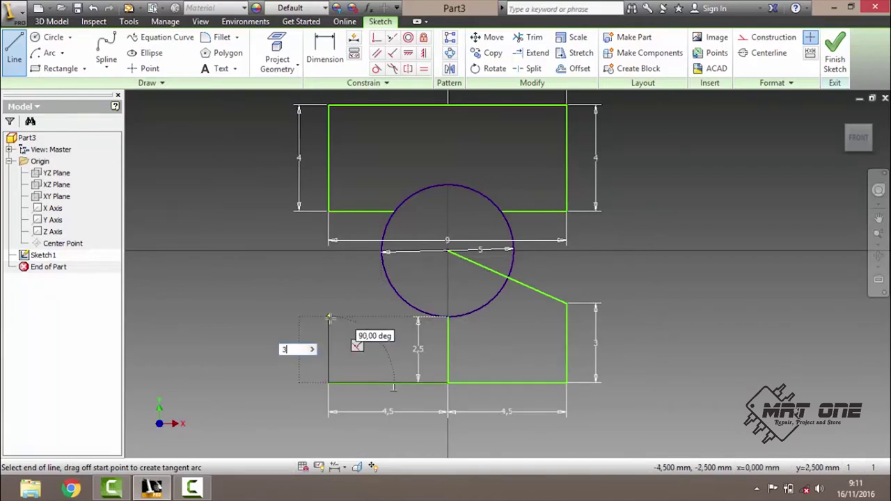
key(Return)
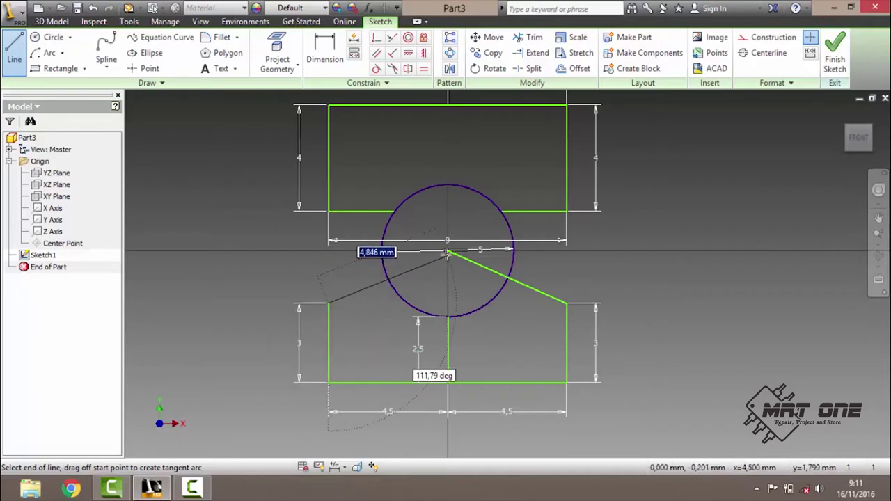
click(447, 250)
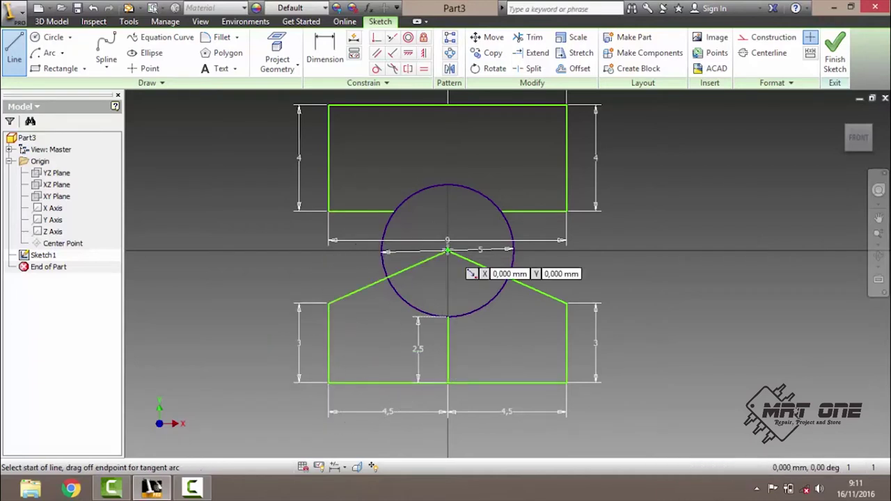
key(Escape)
Trim both sloped lines inside the circle and delete the 2,5 vertical line.
click(531, 37)
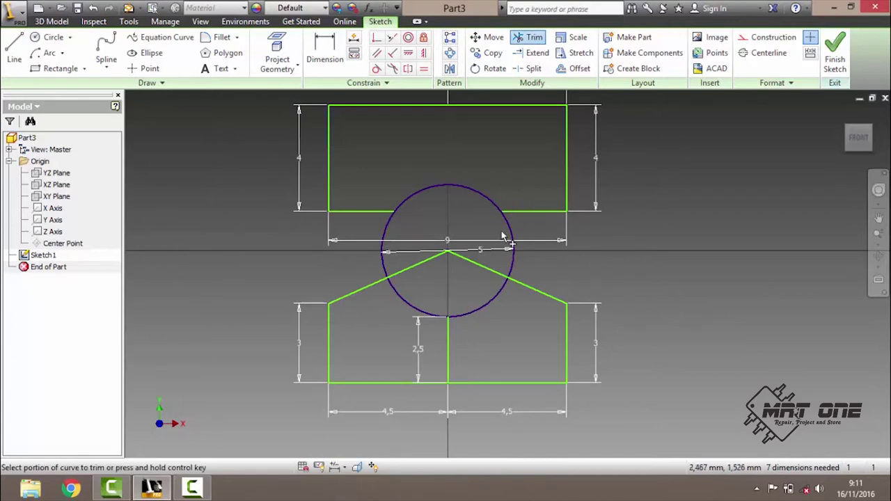
click(477, 270)
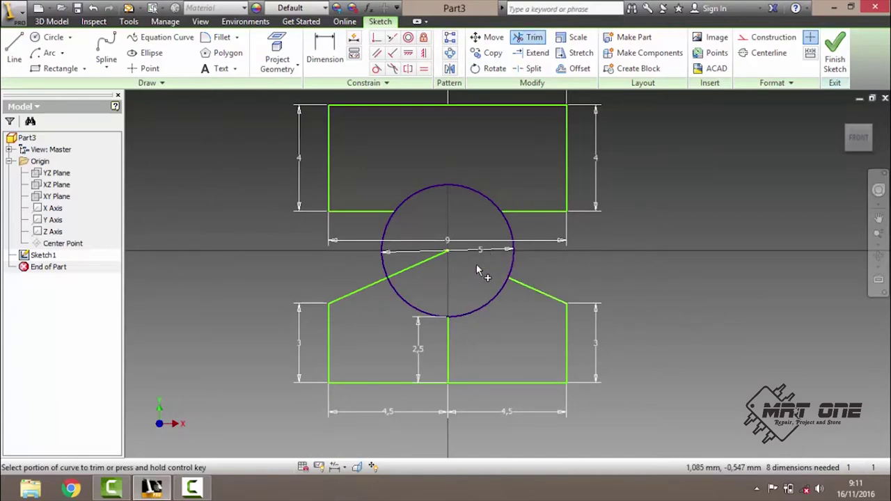
click(422, 270)
key(Escape)
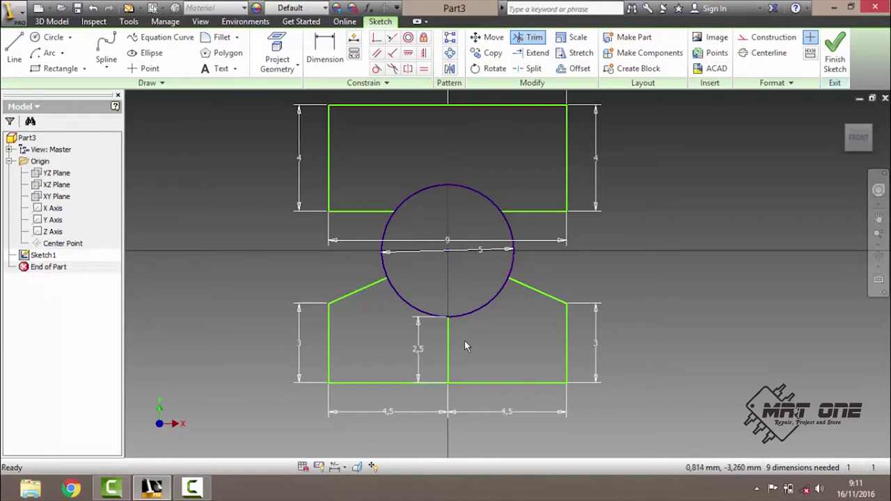
click(449, 348)
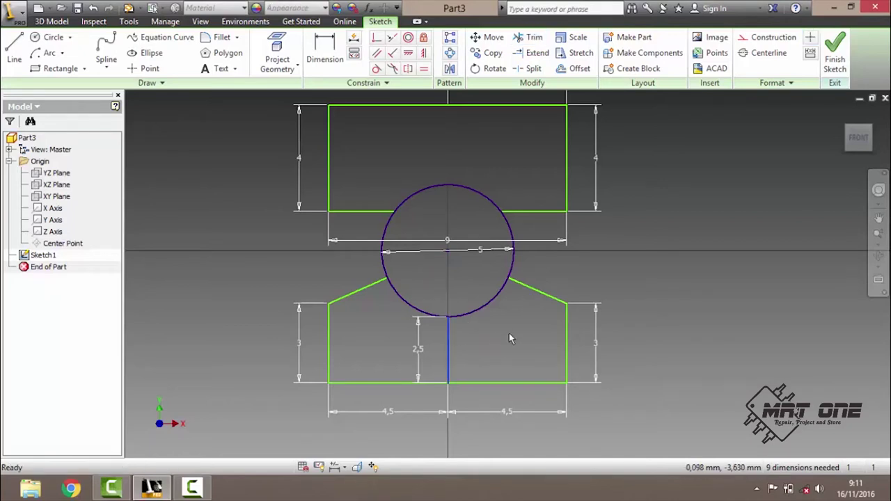
key(Delete)
Draw a 15 mm vertical line down from the base's midpoint.
middle_drag(505, 325, 457, 251)
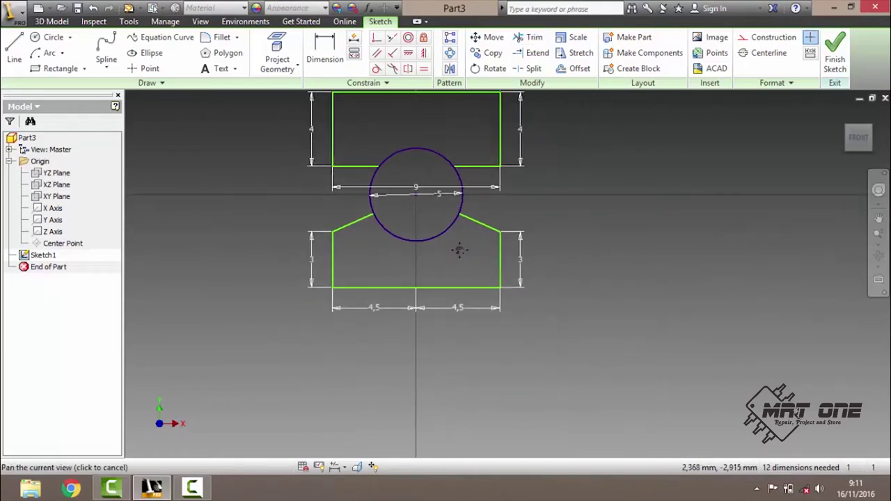
scroll(408, 288, down, 2)
click(14, 59)
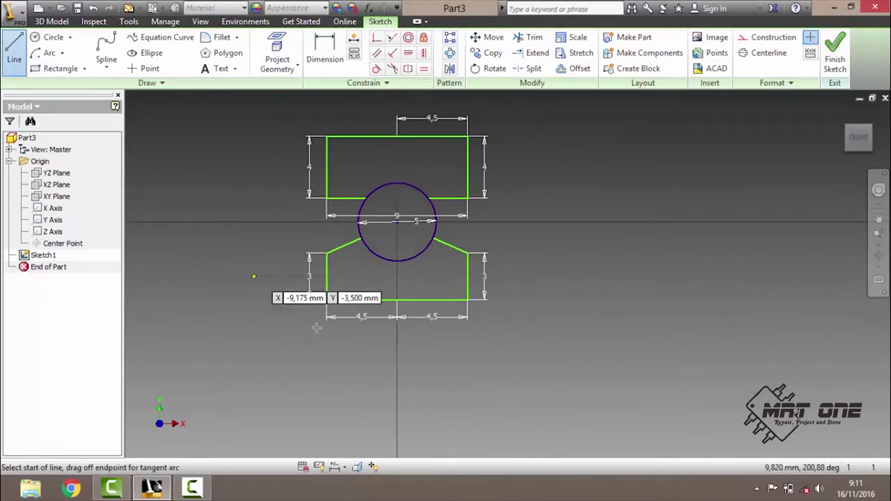
click(395, 312)
drag(395, 311, 398, 405)
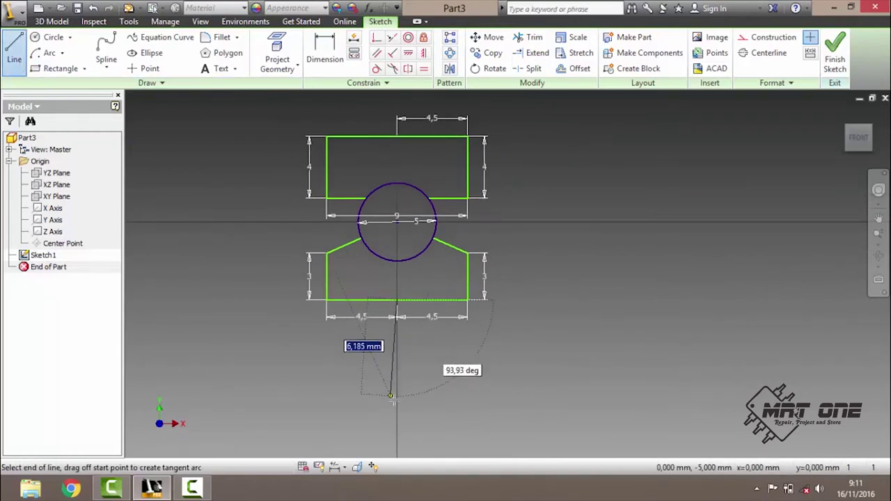
text(15)
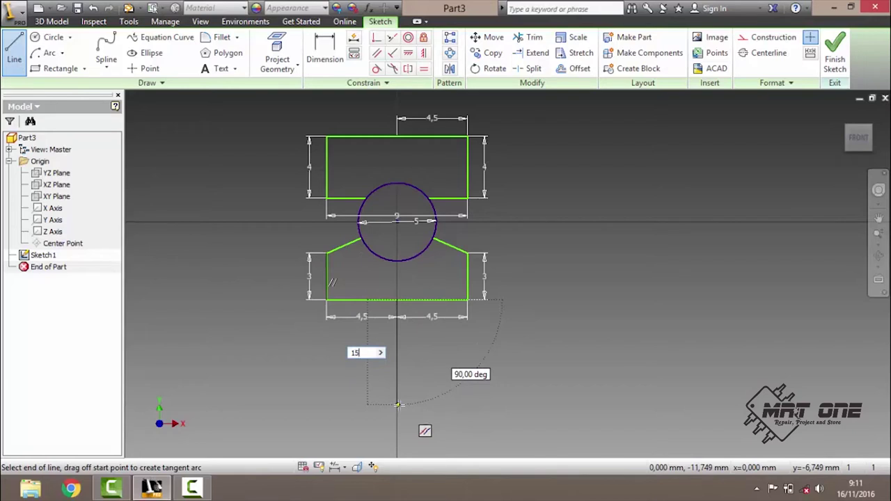
key(Return)
scroll(390, 348, down, 3)
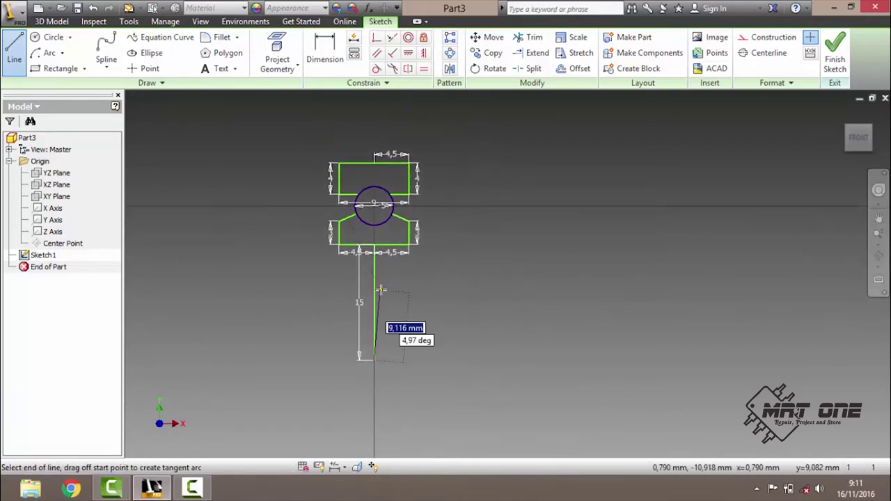
scroll(381, 290, up, 2)
key(Escape)
scroll(515, 202, down, 2)
middle_drag(533, 179, 512, 226)
key(Escape)
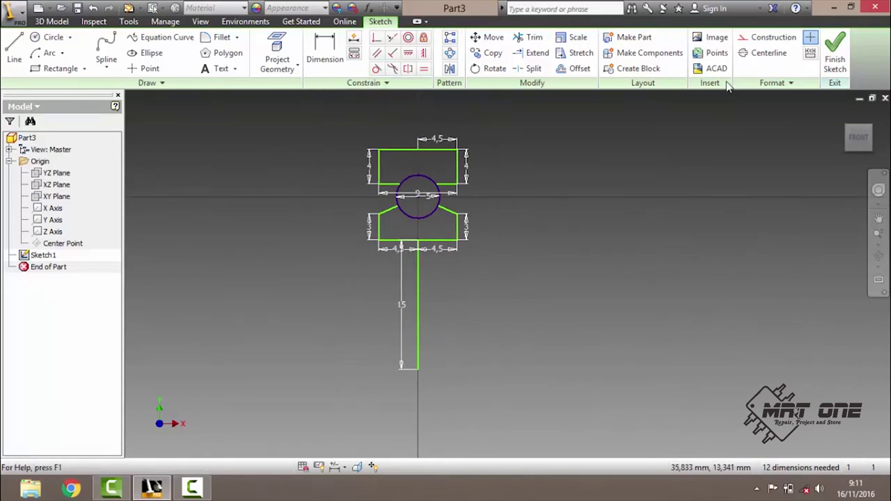
click(759, 60)
Draw horizontal and vertical centre lines across the circle.
click(758, 60)
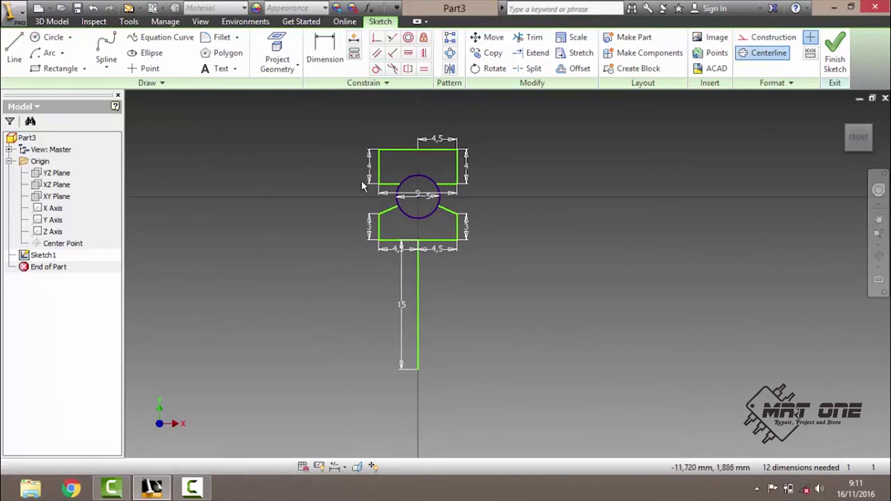
scroll(362, 185, down, 3)
key(l)
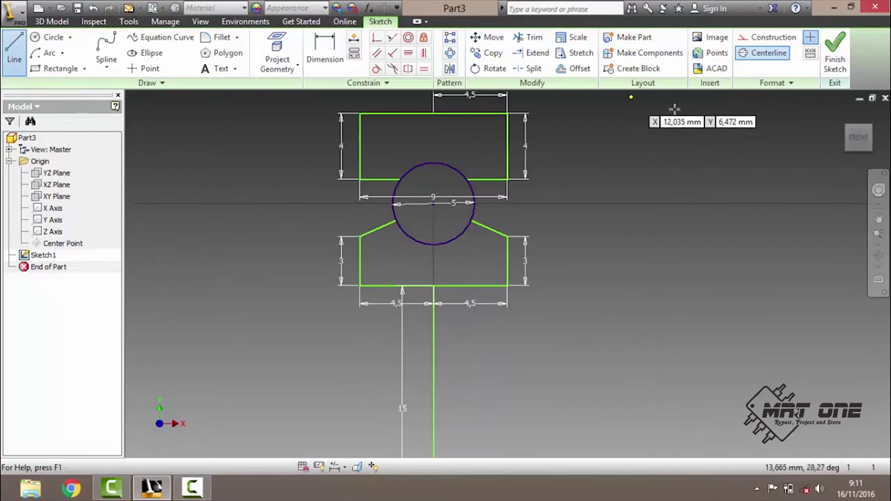
scroll(404, 200, down, 2)
click(379, 204)
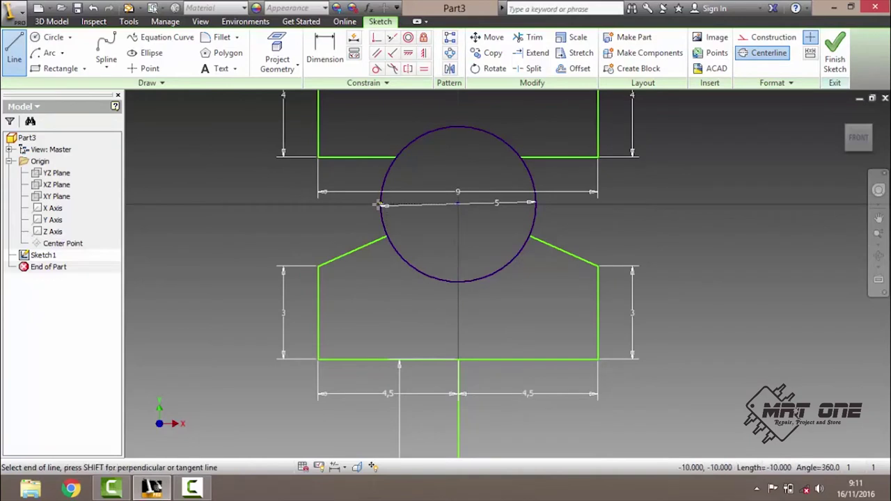
click(533, 203)
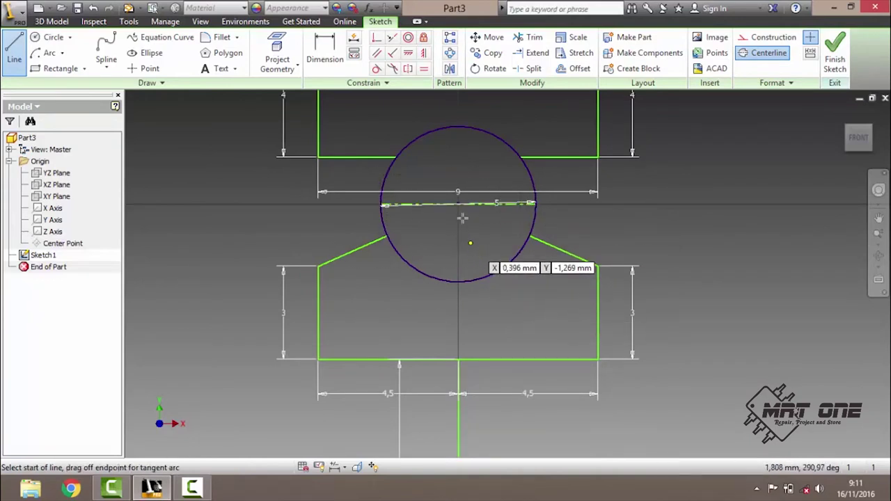
click(457, 127)
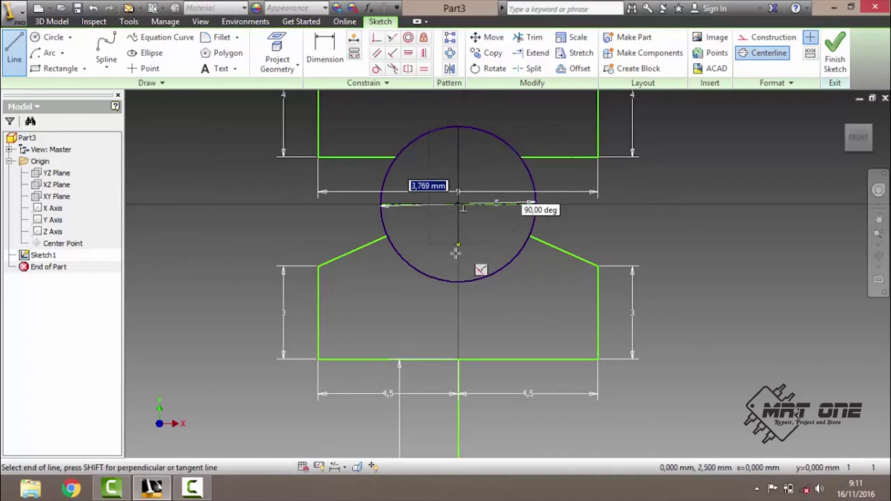
click(457, 280)
Add a horizontal axis centre line rightward from the 15 mm line's end and finish the sketch.
mouse_move(565, 254)
middle_down()
mouse_move(648, 309)
mouse_move(587, 169)
middle_up()
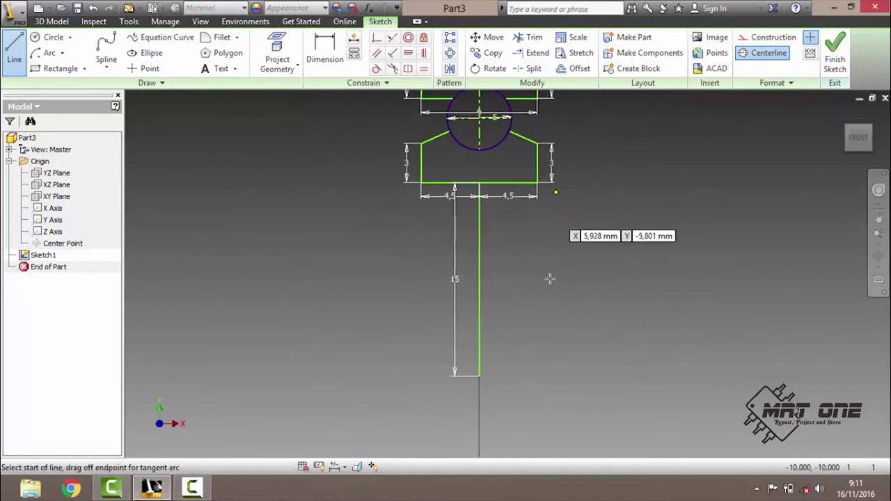
click(479, 376)
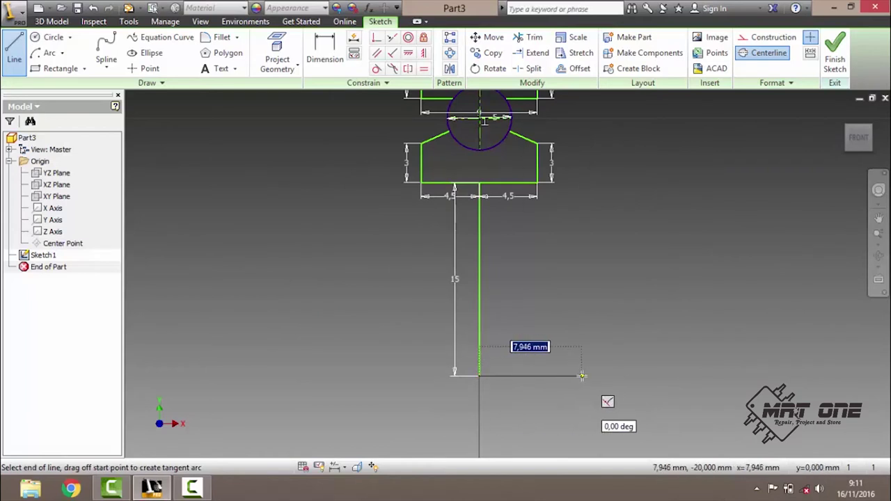
click(582, 376)
key(Escape)
middle_drag(583, 325, 573, 325)
scroll(573, 325, down, 2)
key(Escape)
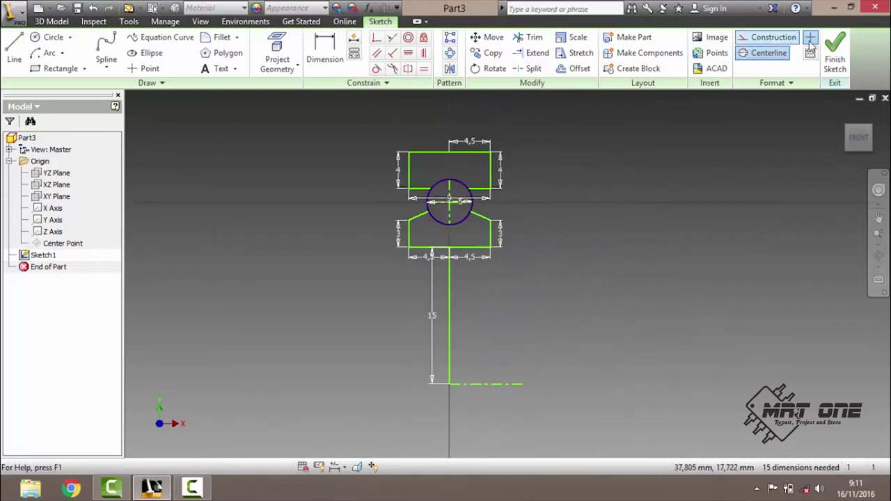
click(834, 57)
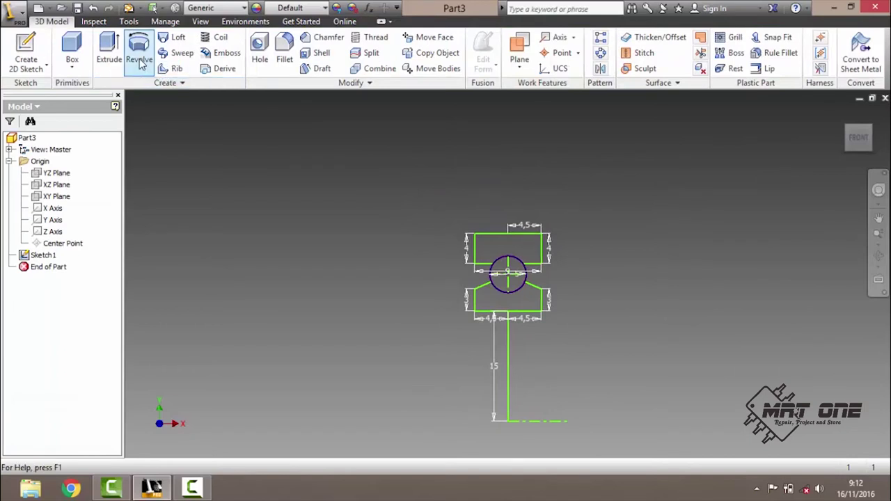
Revolve the upper and lower outlines a full 360° around the bottom centre line.
click(140, 61)
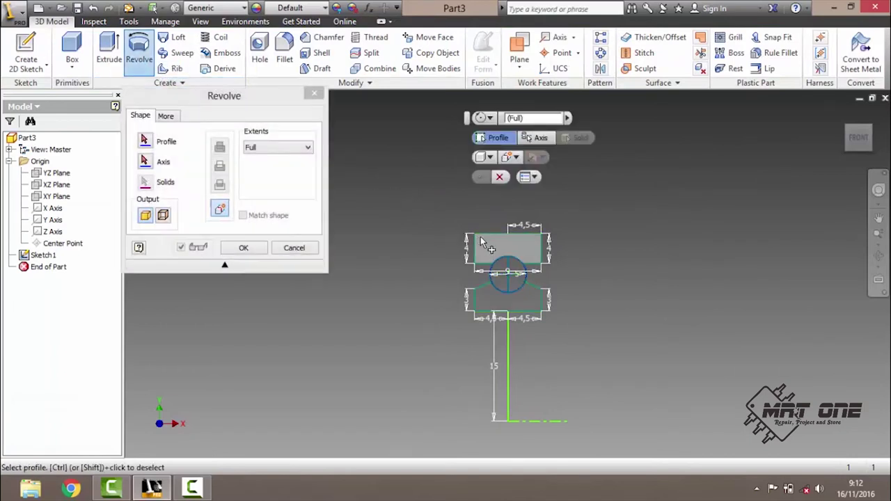
click(482, 238)
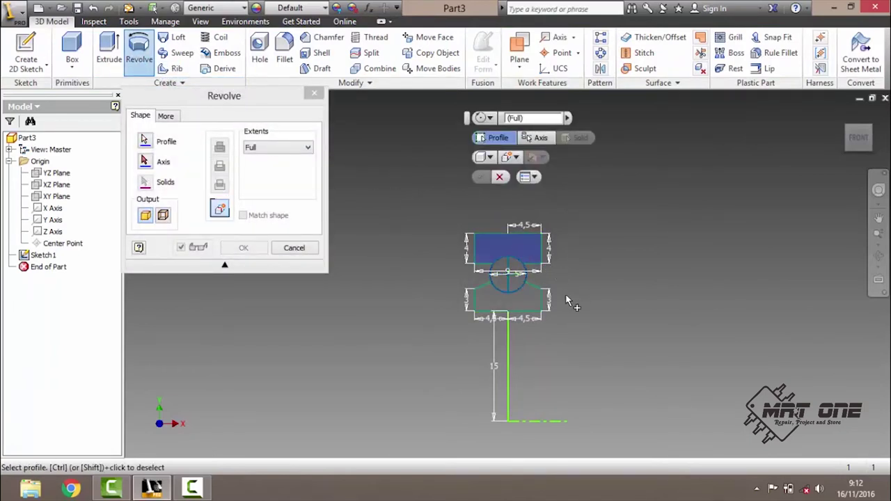
click(531, 305)
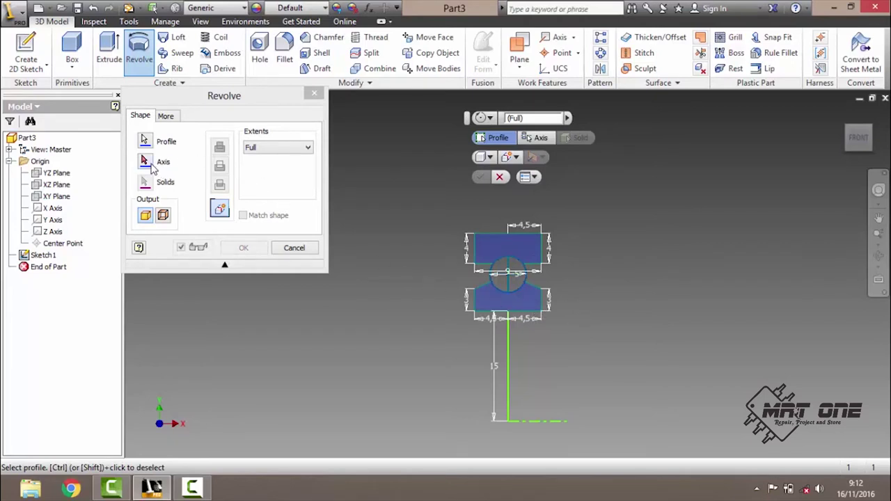
click(146, 161)
middle_drag(653, 357, 610, 256)
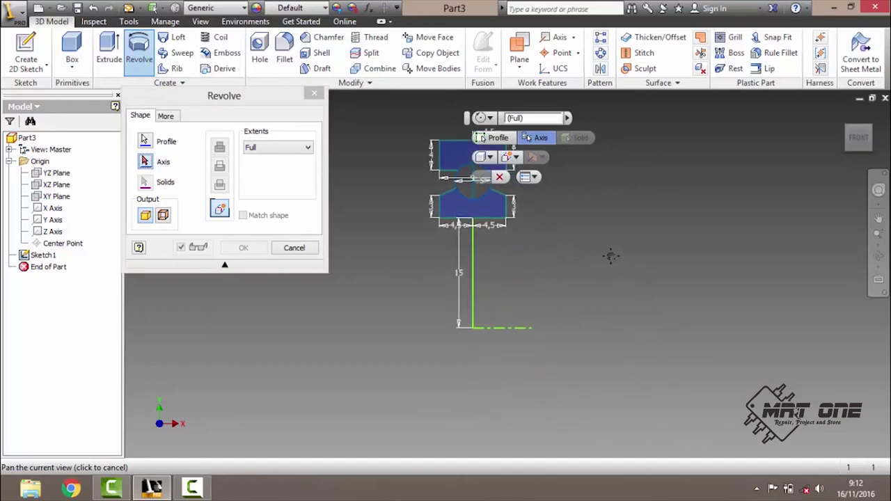
click(499, 327)
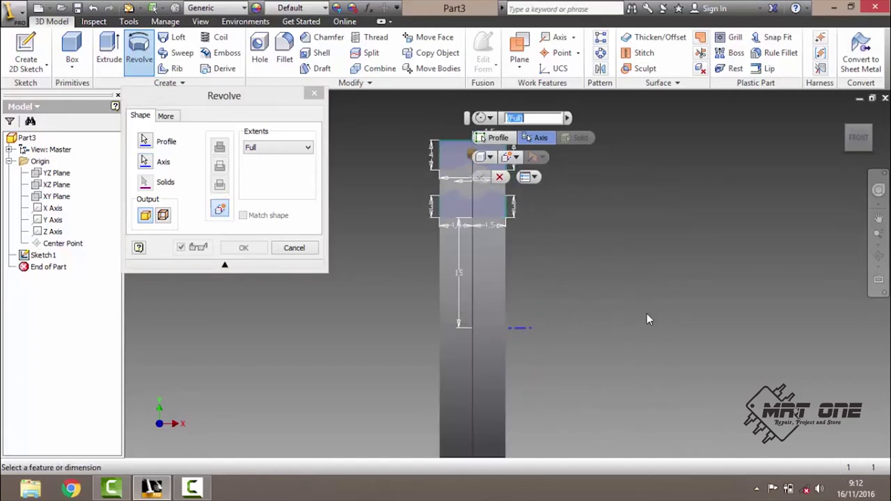
click(861, 139)
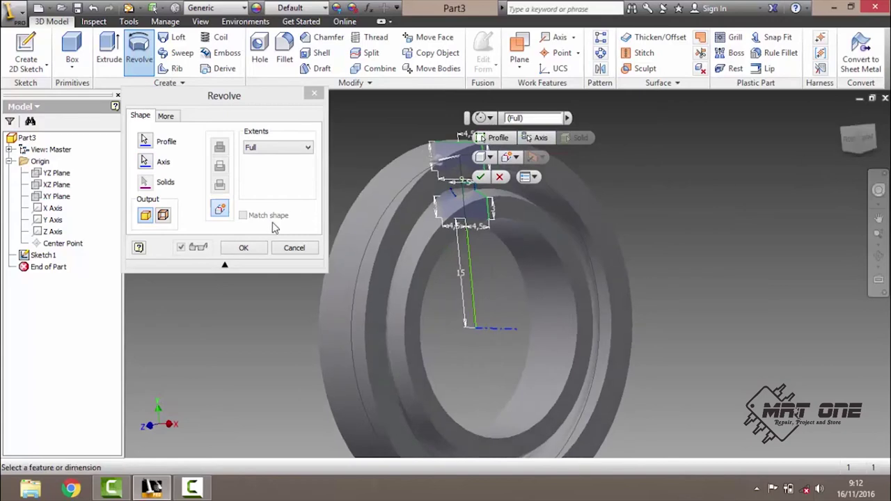
click(261, 254)
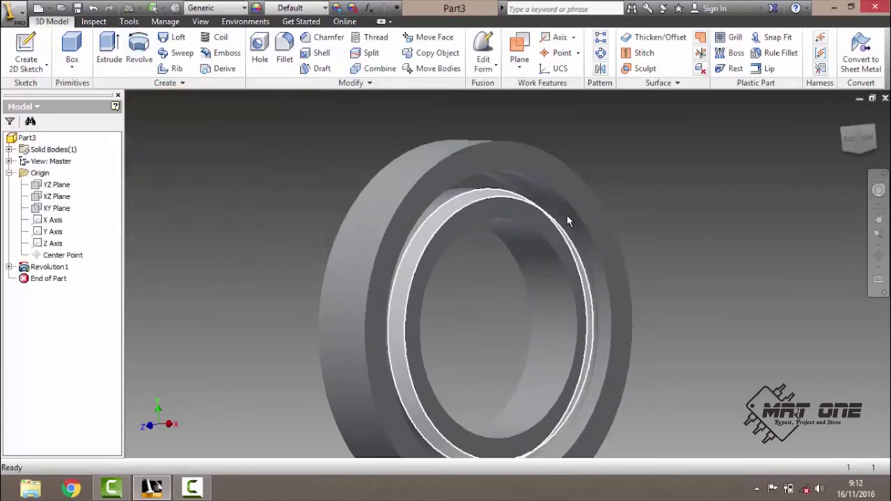
Orbit and pan around the revolved rings, then return to the front view.
click(879, 218)
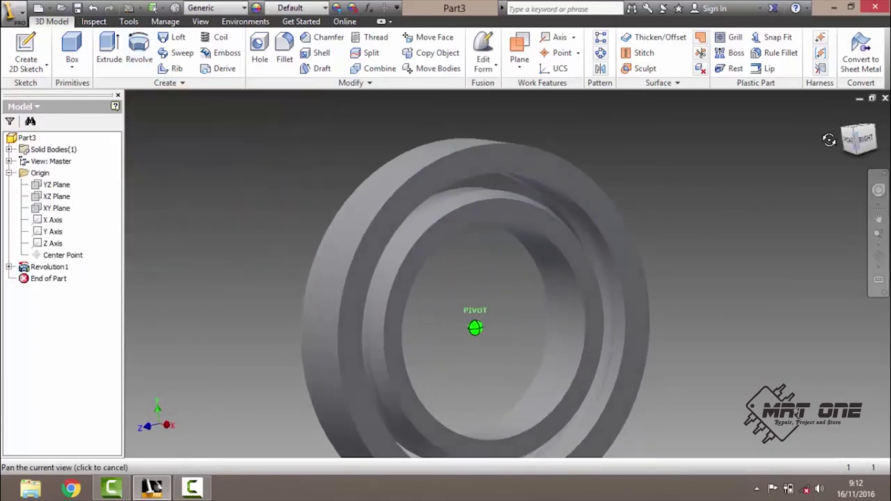
drag(843, 137, 781, 170)
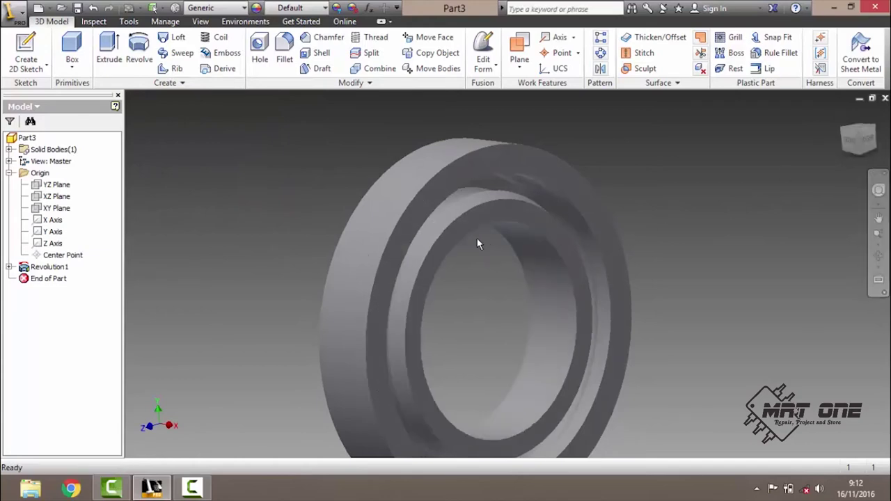
drag(477, 243, 424, 211)
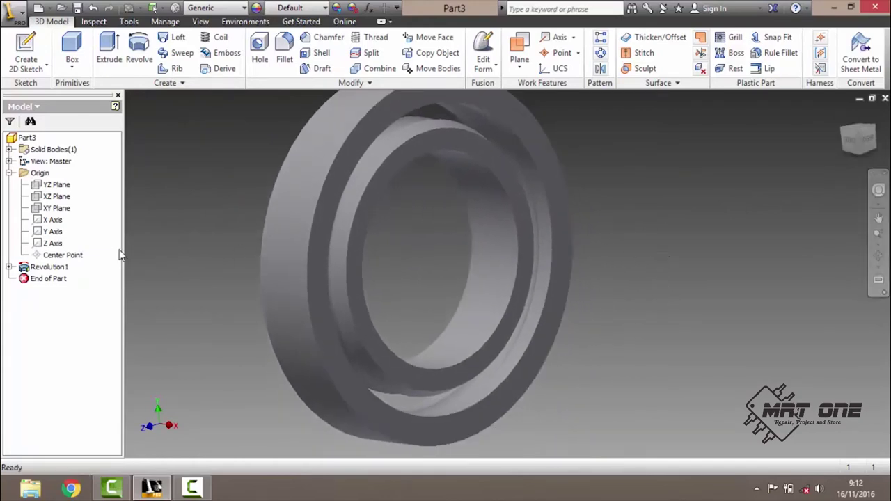
key(F2)
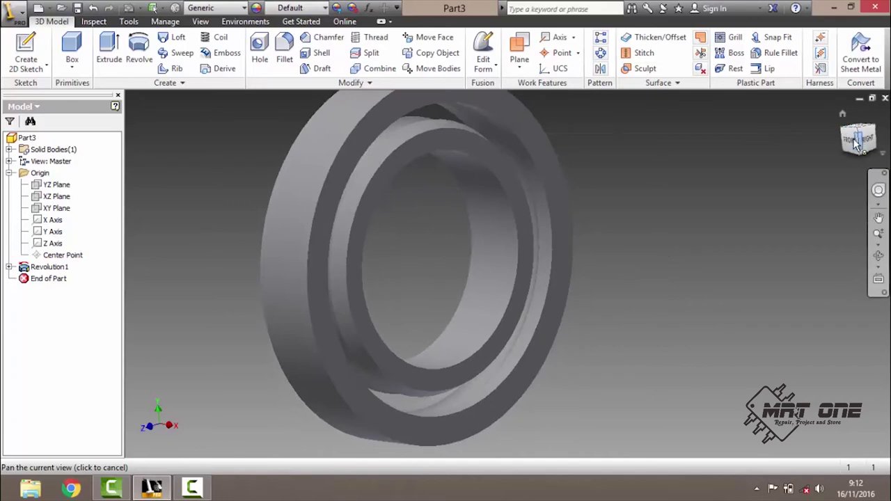
click(854, 141)
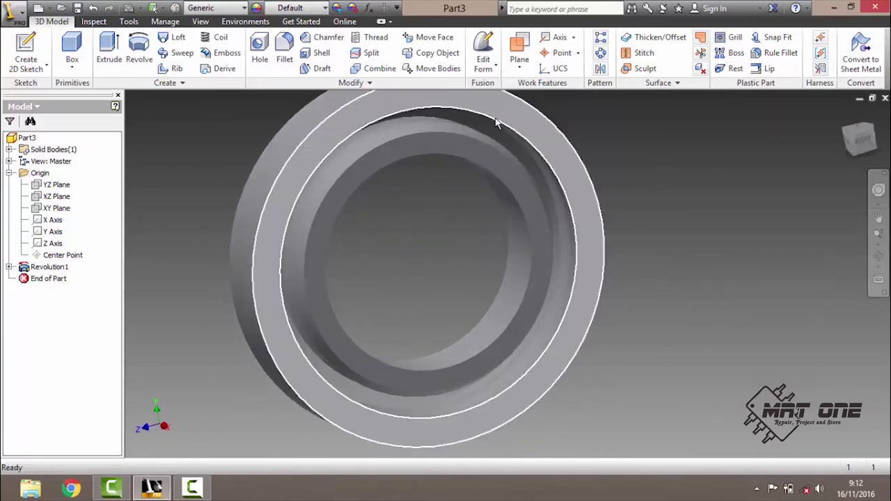
Make Sketch1 under Revolution1 visible and zoom to its circle profile.
click(9, 267)
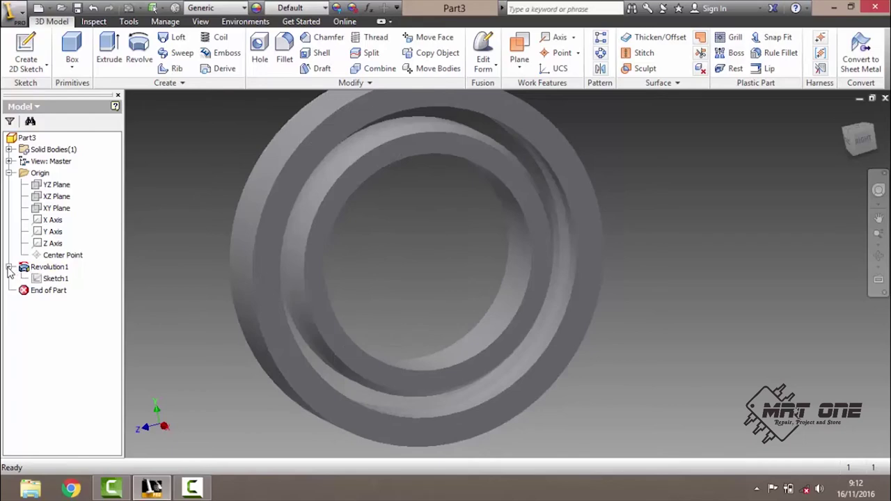
right_click(54, 279)
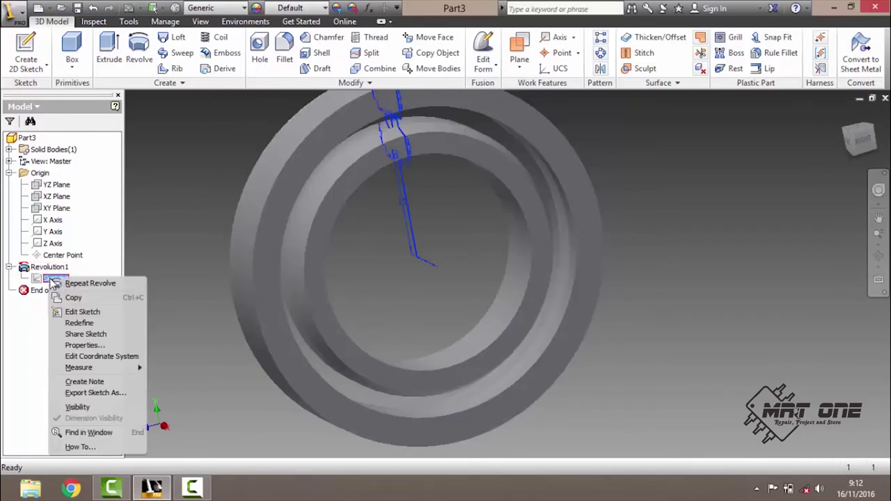
click(84, 408)
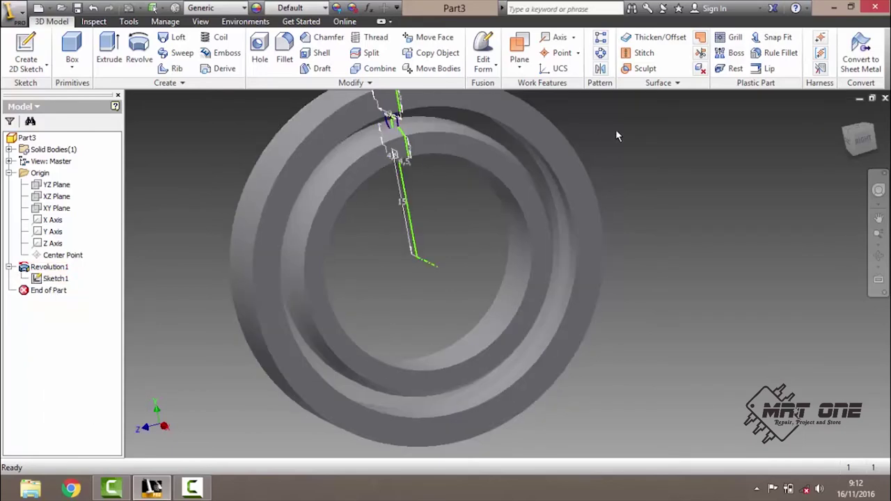
click(862, 138)
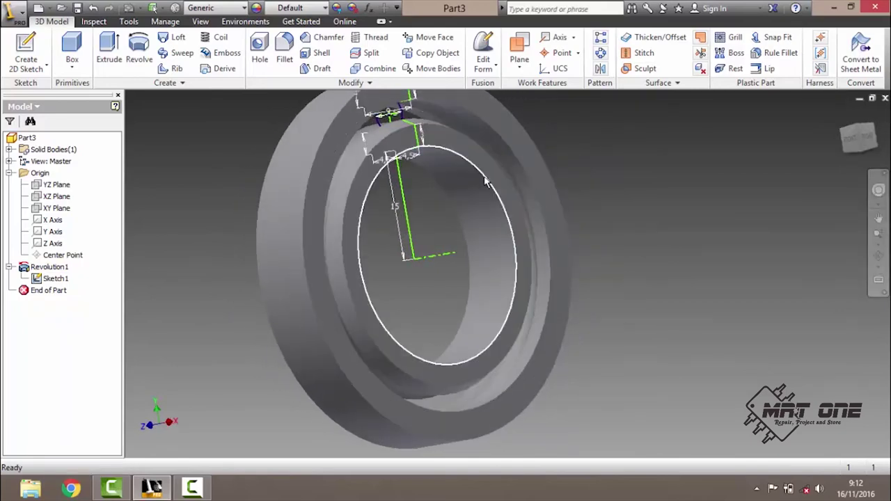
scroll(474, 211, up, 3)
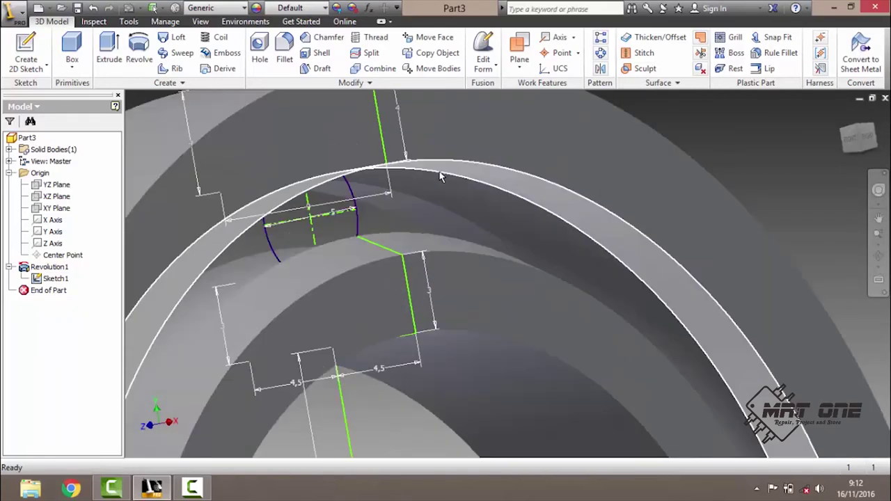
scroll(417, 195, down, 2)
middle_drag(400, 179, 385, 188)
scroll(385, 188, up, 1)
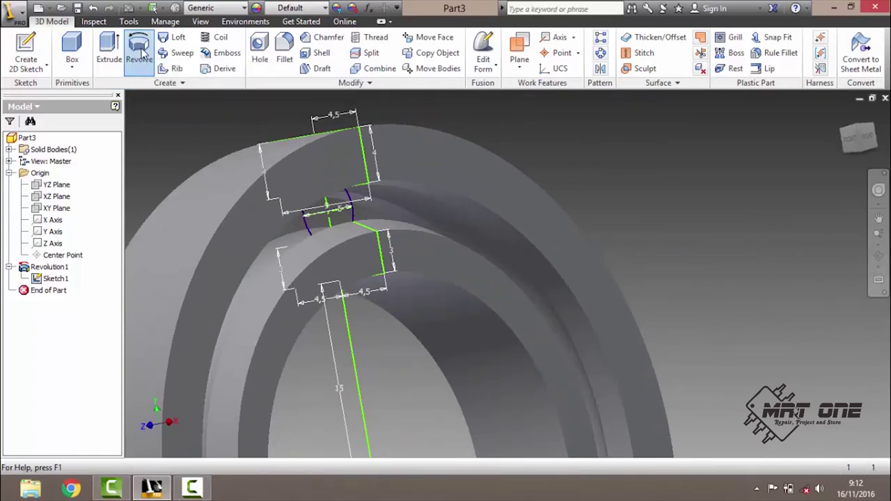
Revolve the 5 mm circle a full turn about the line through it to form a ball.
click(137, 50)
middle_drag(348, 143, 451, 230)
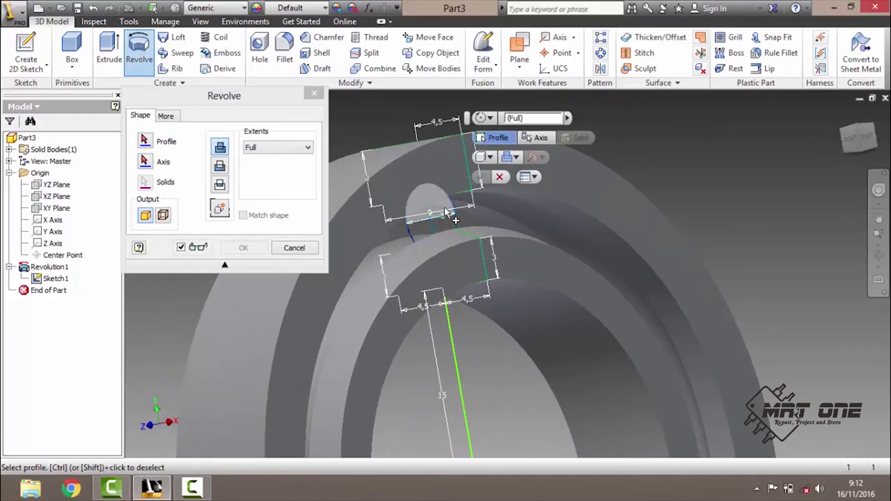
mouse_move(444, 224)
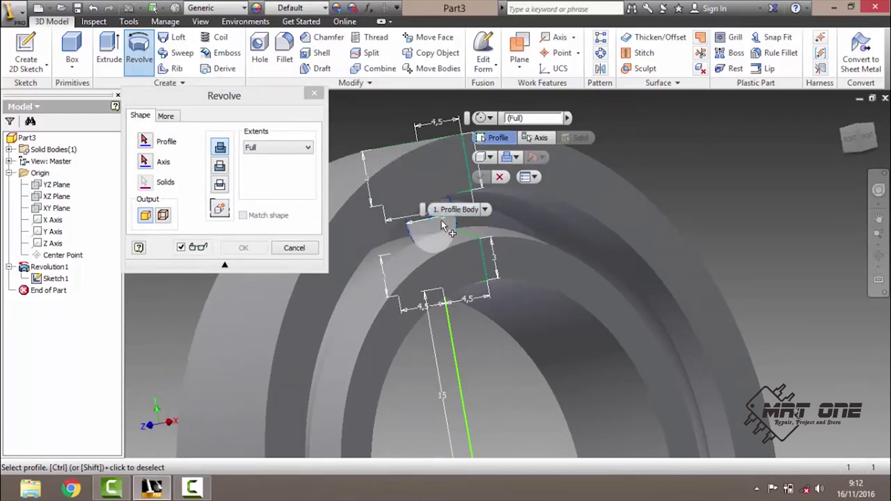
click(443, 226)
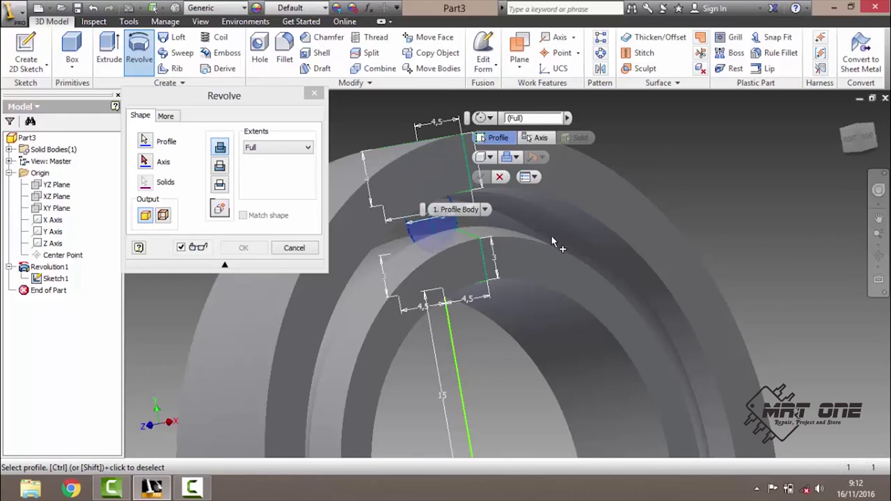
click(168, 165)
click(429, 221)
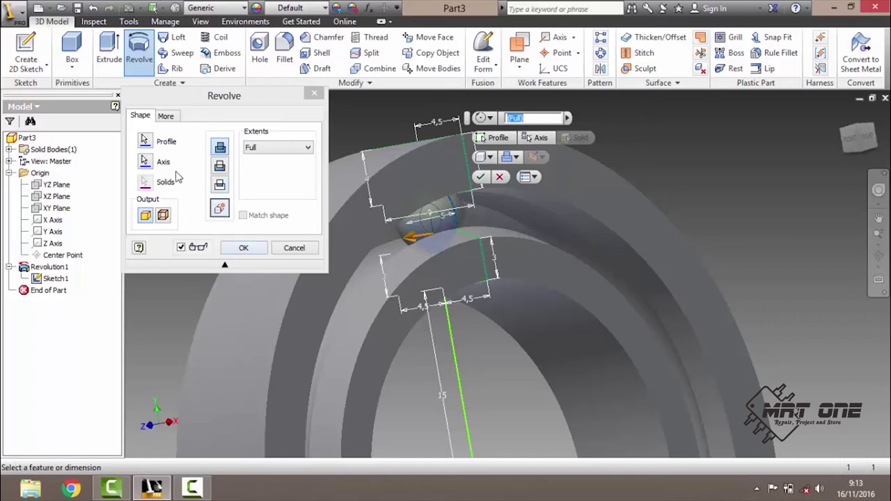
click(262, 245)
click(858, 137)
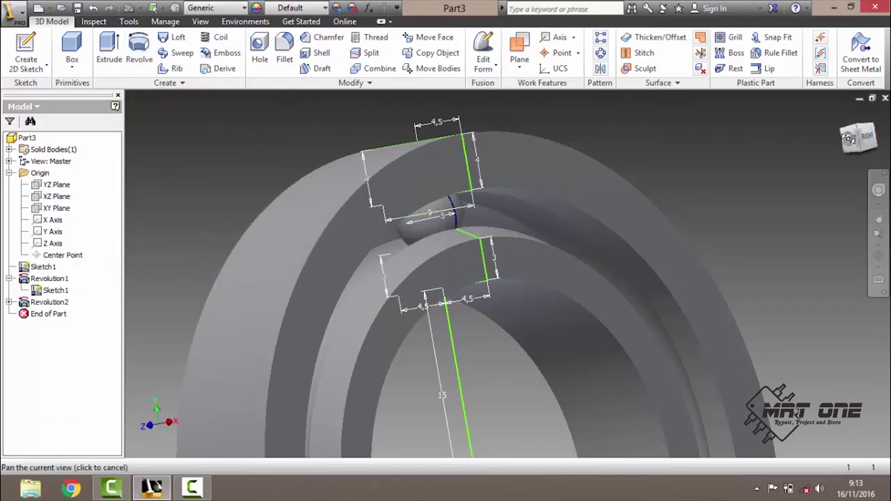
Circular-pattern the ball Revolution2 around the ring axis with 18 copies over 360°.
shift+middle_drag(487, 278, 573, 110)
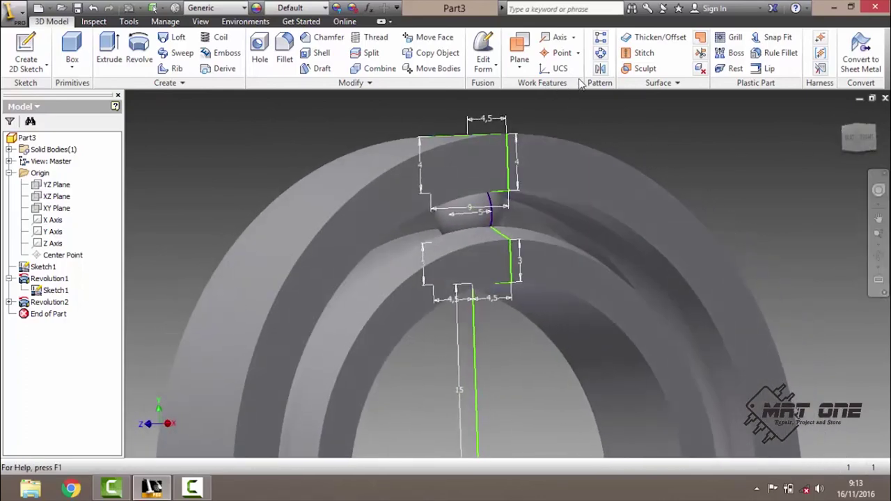
click(600, 53)
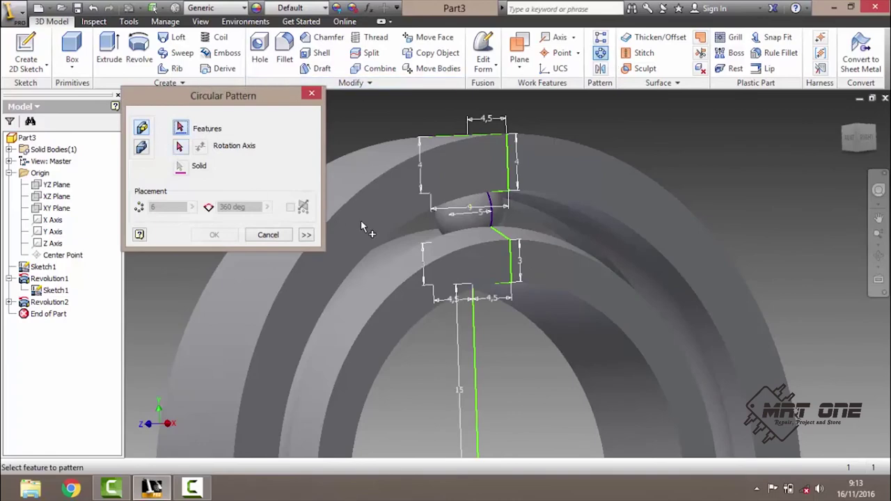
click(491, 202)
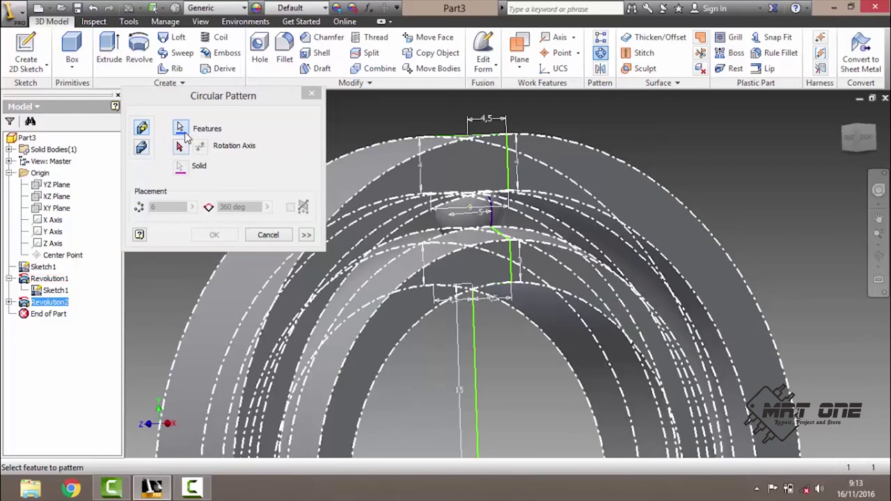
click(182, 148)
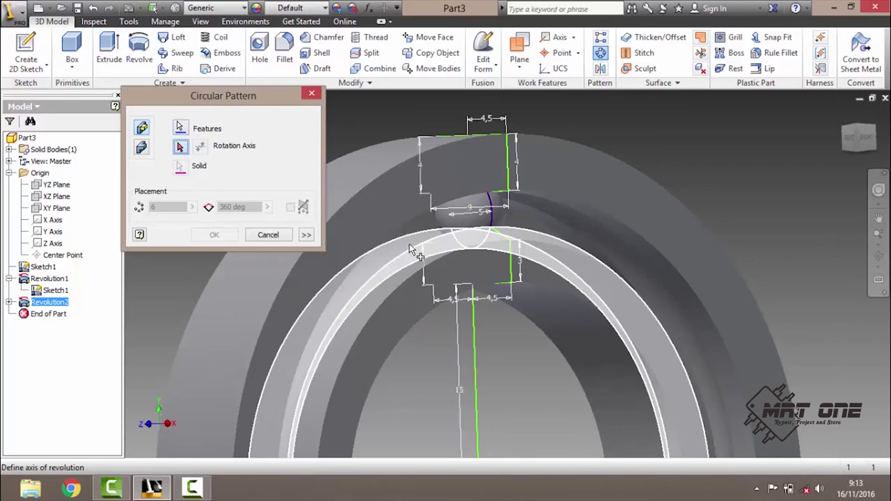
click(410, 248)
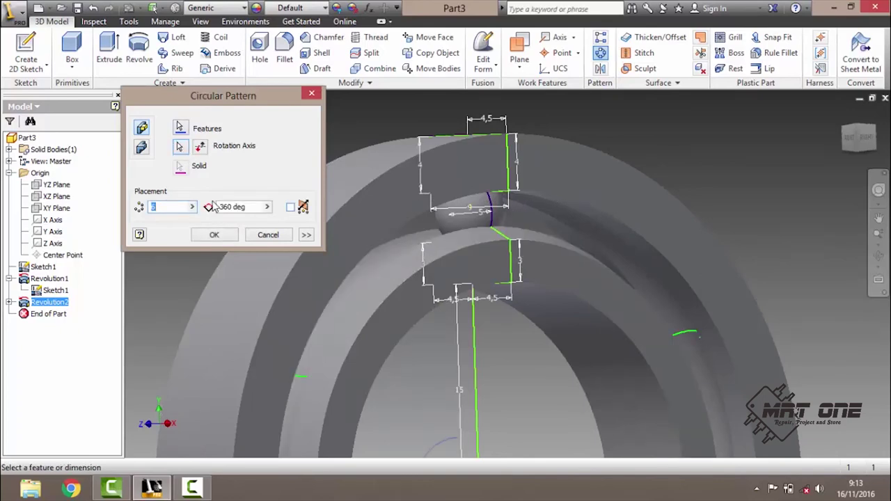
scroll(445, 237, up, 3)
text(6)
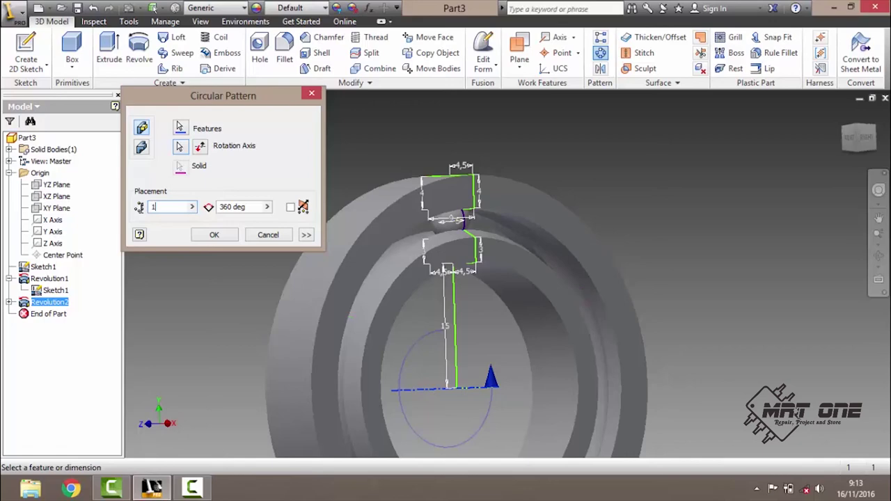
Confirm the 18-ball pattern and reorient the bearing to an oblique view.
click(858, 137)
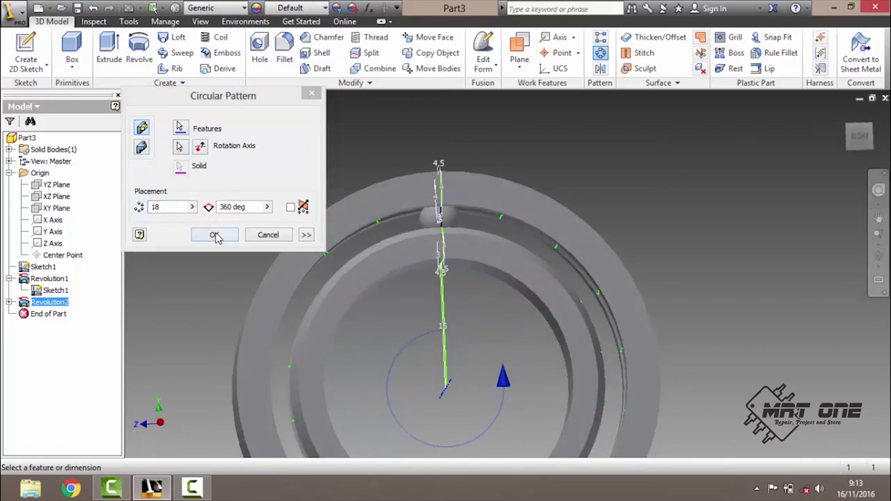
click(215, 234)
drag(830, 174, 640, 259)
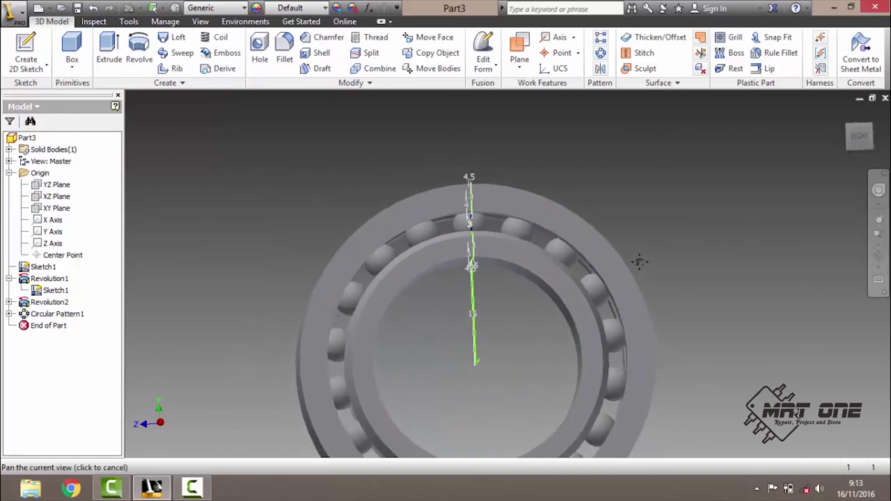
scroll(640, 258, down, 2)
mouse_move(501, 322)
shift+middle_down()
mouse_move(529, 327)
mouse_move(388, 151)
shift+middle_up()
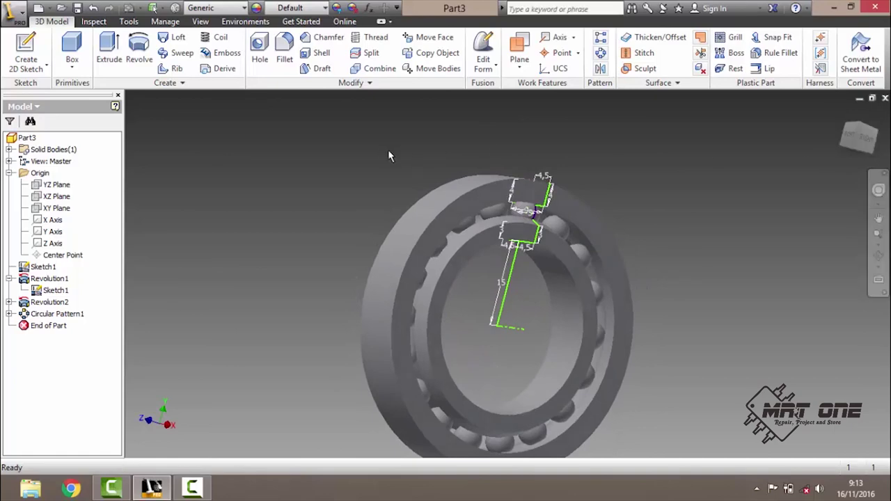
Start a 0.5 mm fillet on four front edges of the outer and inner rings.
click(284, 53)
scroll(432, 210, up, 3)
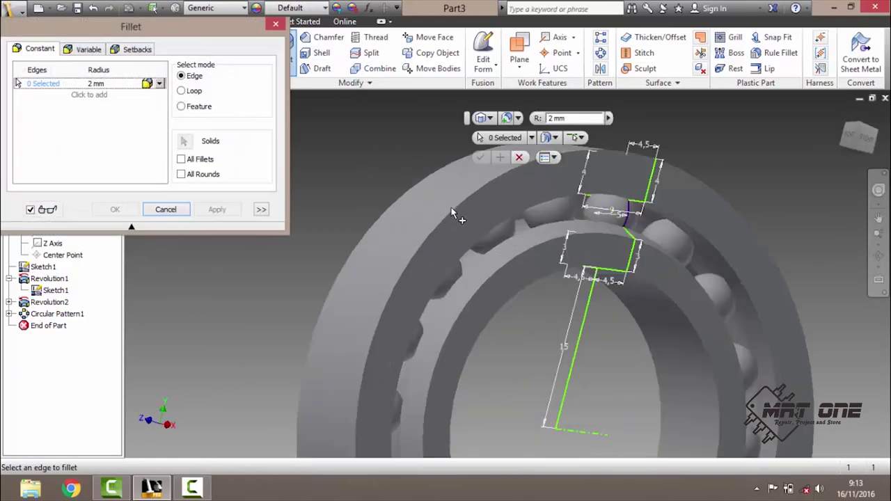
click(552, 118)
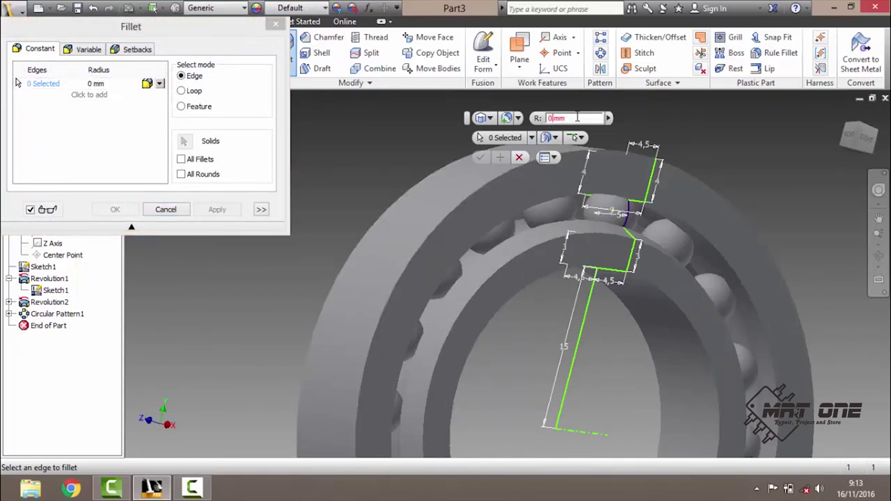
text(0.5)
click(501, 173)
click(517, 216)
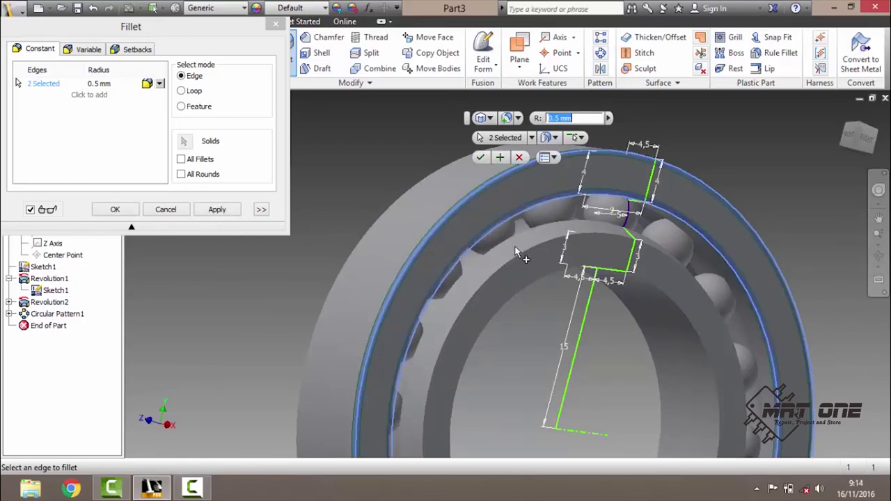
click(518, 256)
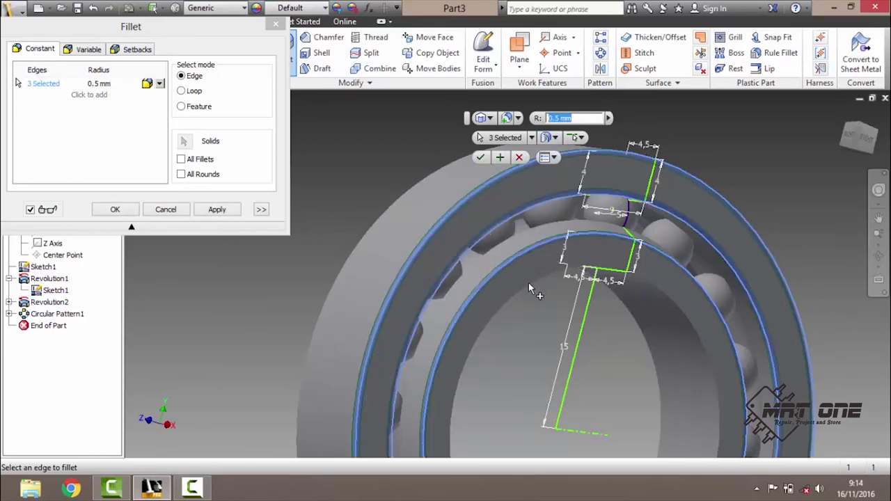
click(528, 282)
Add the four back ring edges and apply the 0.5 mm fillet.
drag(844, 155, 764, 235)
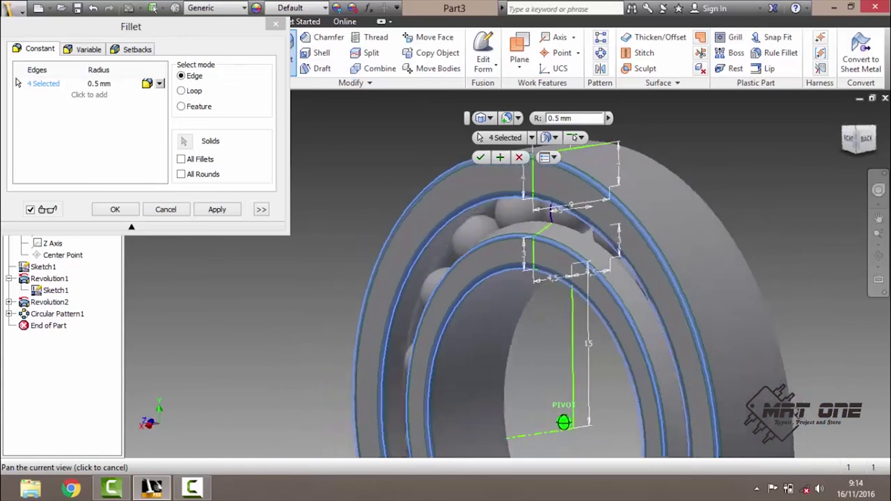
click(663, 261)
click(658, 248)
click(687, 220)
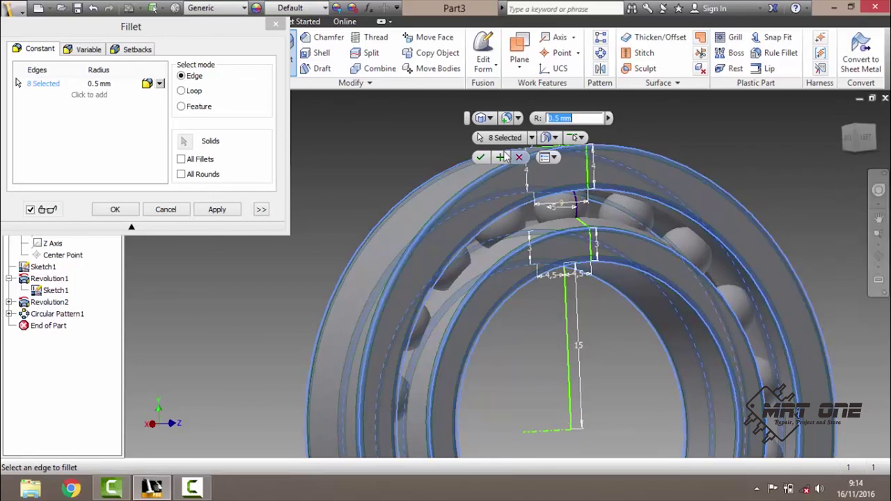
click(480, 158)
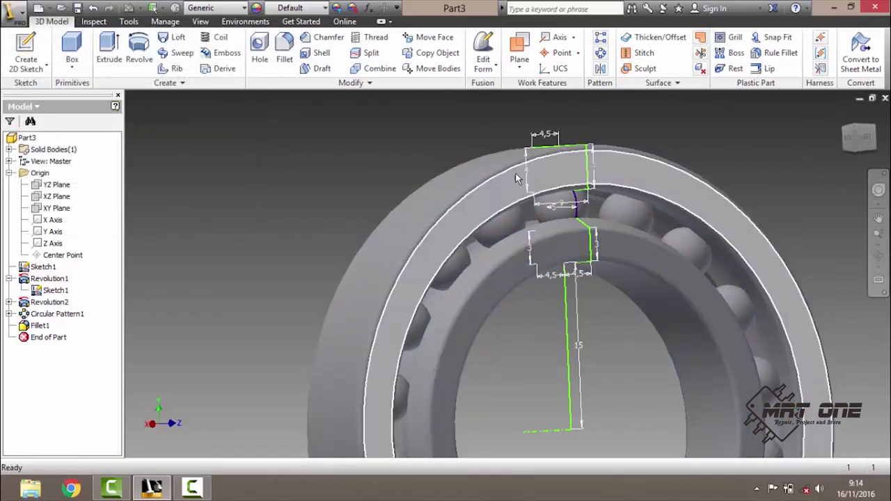
Turn off Sketch1's visibility and orbit the bearing to an angled view.
right_click(52, 292)
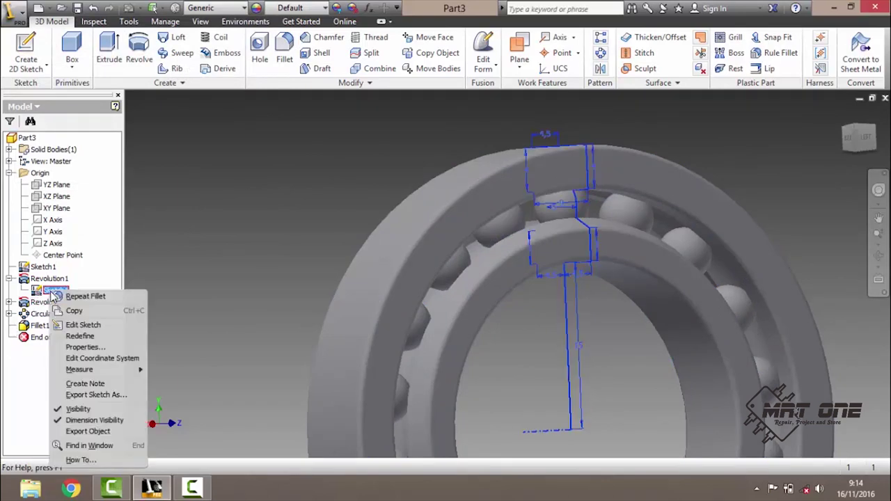
click(80, 412)
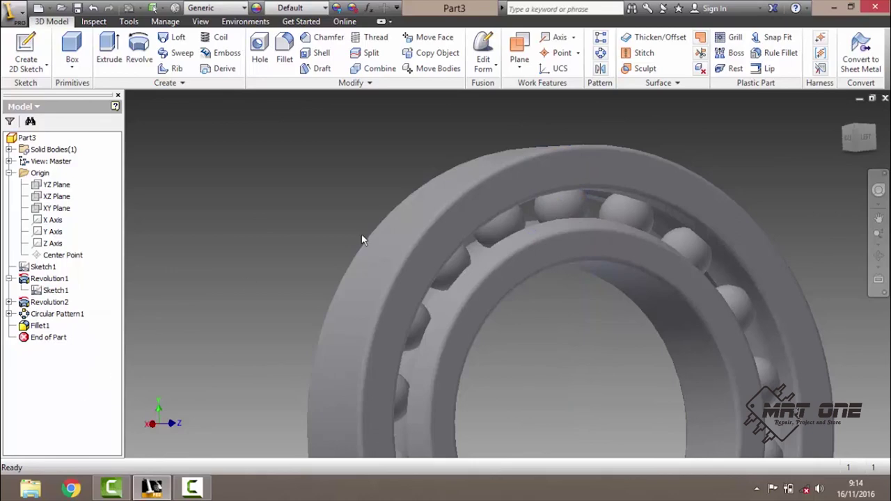
scroll(501, 338, down, 5)
middle_drag(501, 339, 435, 200)
scroll(436, 200, up, 2)
click(878, 212)
drag(441, 239, 441, 235)
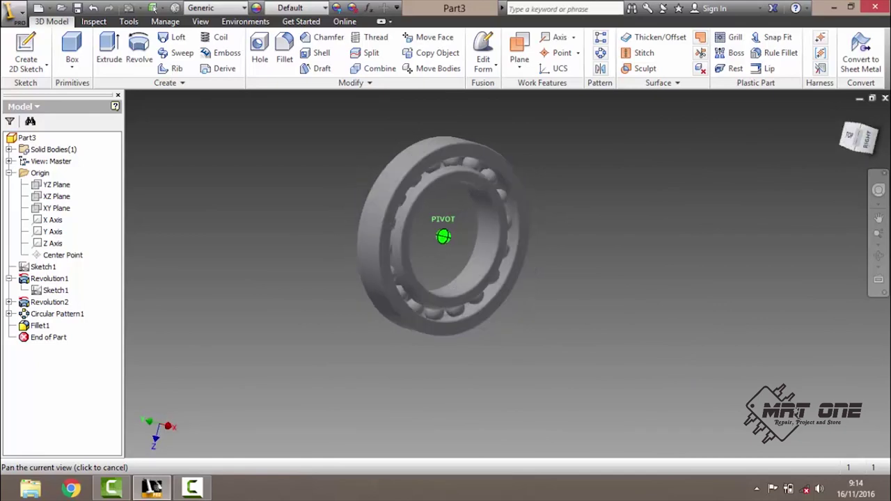
Save the part to the Desktop as Bearing.ipt instead of Part3.ipt.
click(78, 8)
click(309, 350)
text(Bearing.ipt)
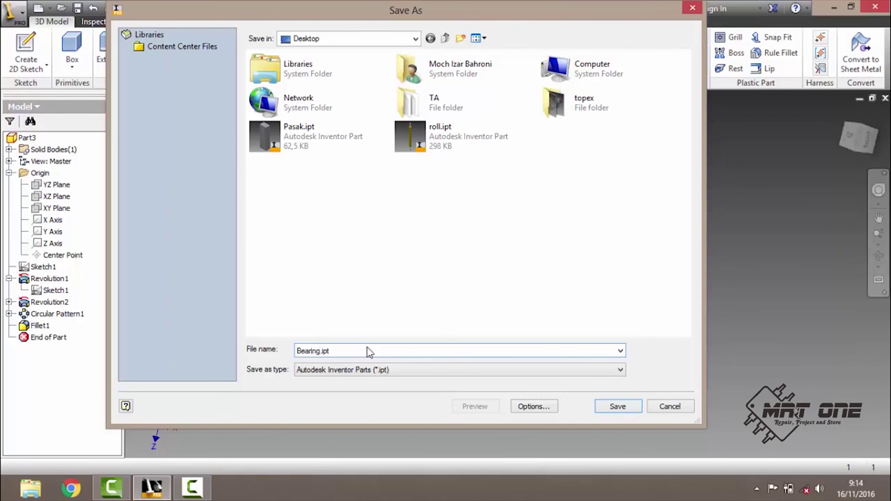
click(604, 411)
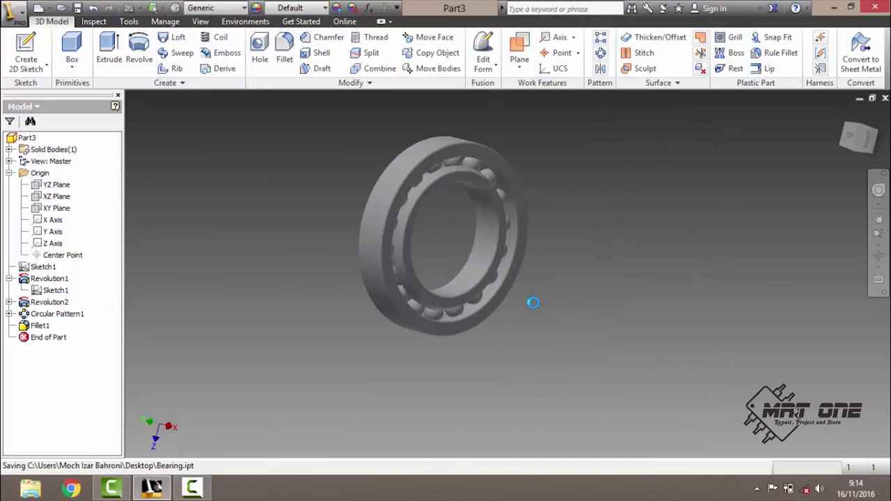